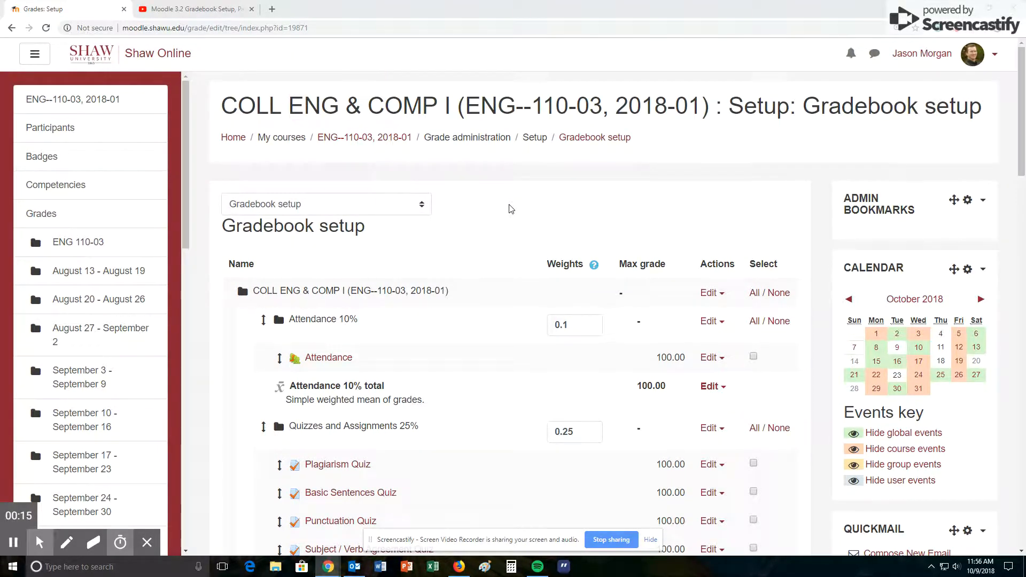
Step: Review the grade categories, their weights and the items in each category throughout the gradebook setup
scroll(511, 210, "down", 1)
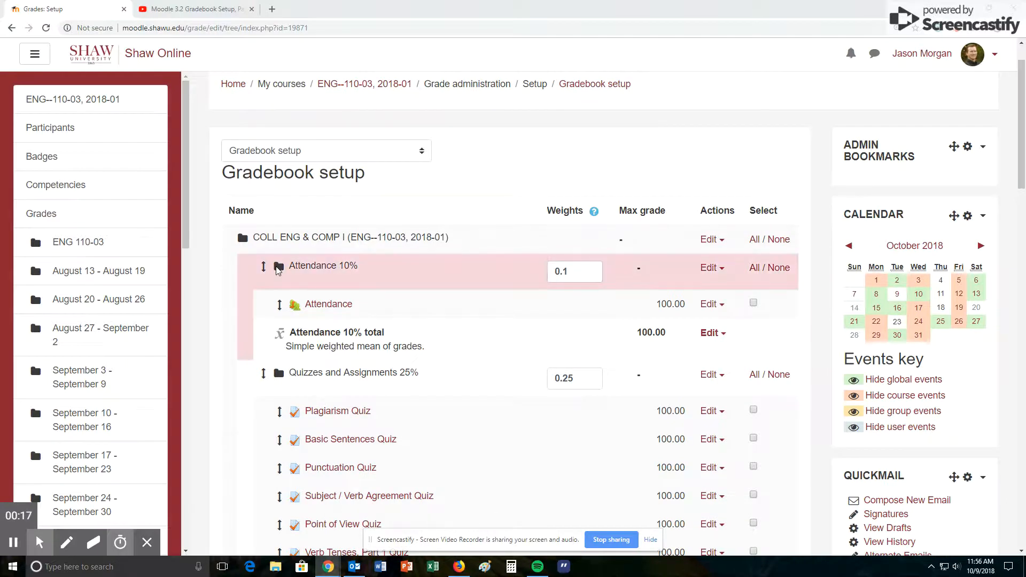
scroll(379, 188, "down", 3)
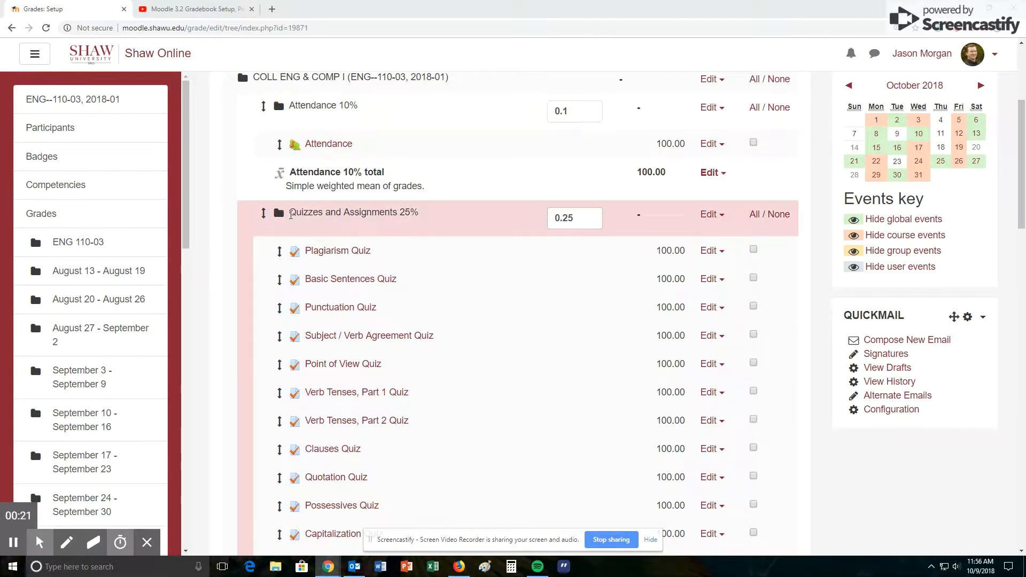
scroll(433, 170, "down", 10)
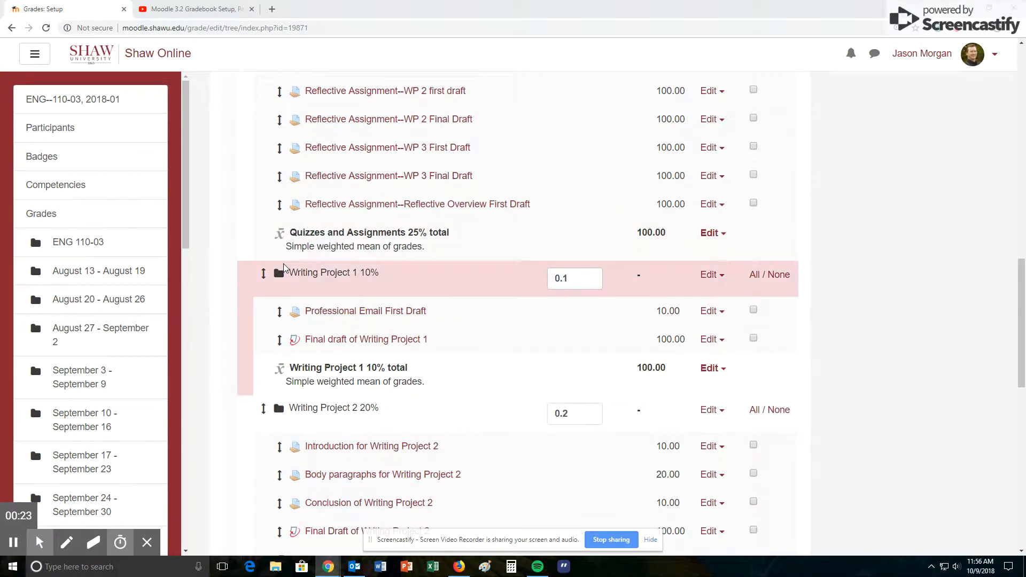
scroll(418, 280, "down", 4)
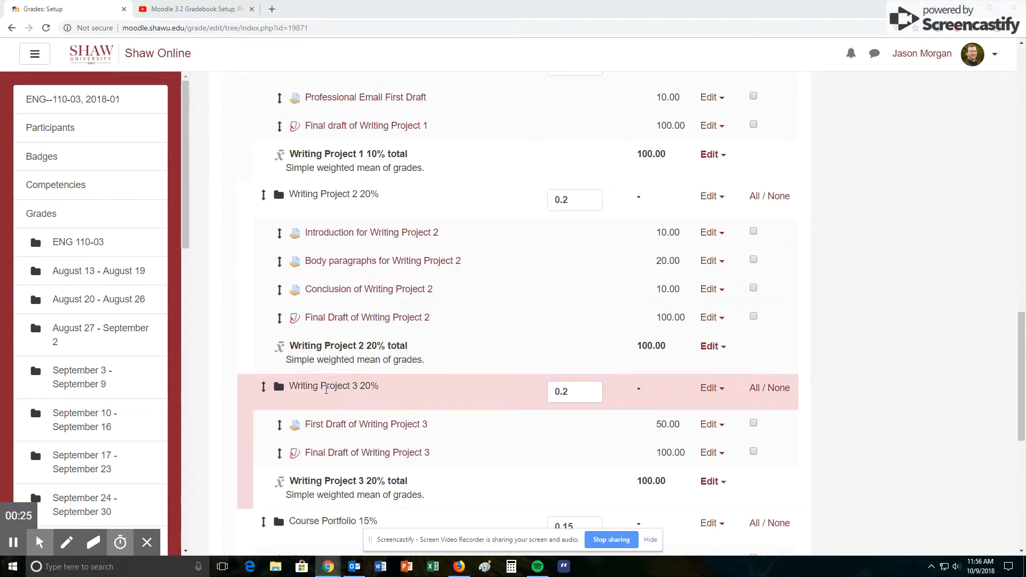
scroll(331, 382, "down", 3)
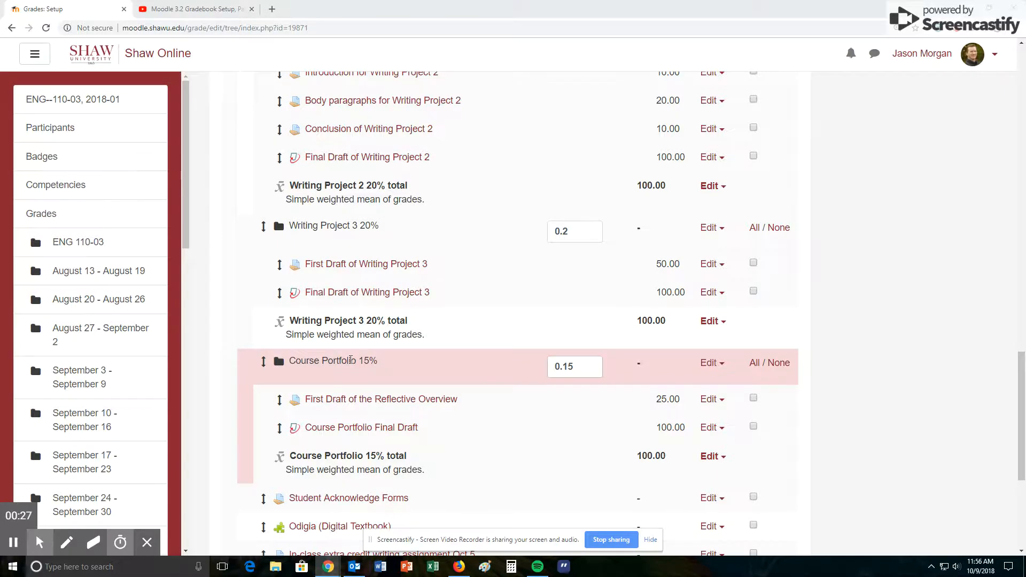
scroll(467, 261, "up", 15)
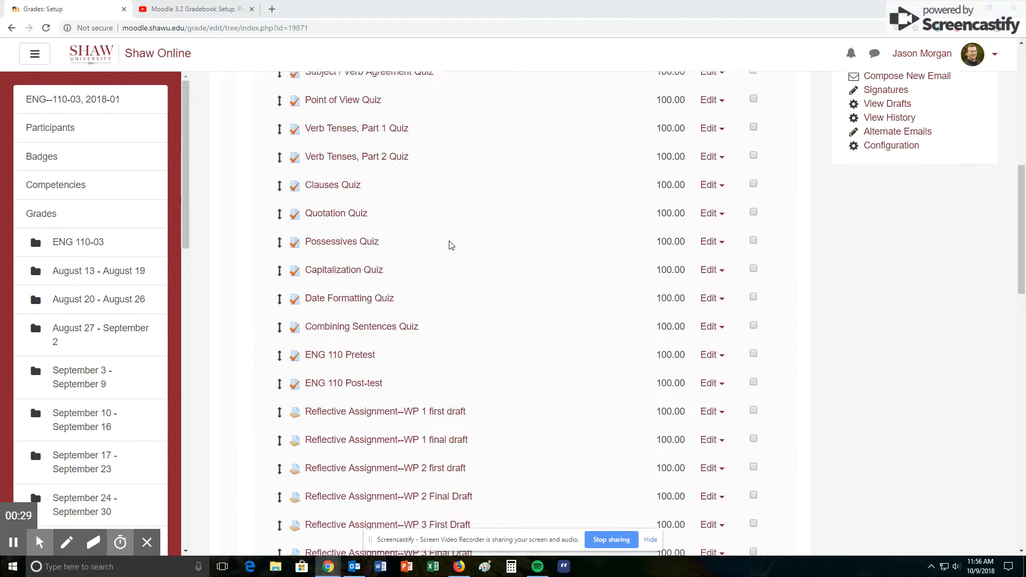
scroll(451, 245, "up", 7)
scroll(453, 238, "down", 2)
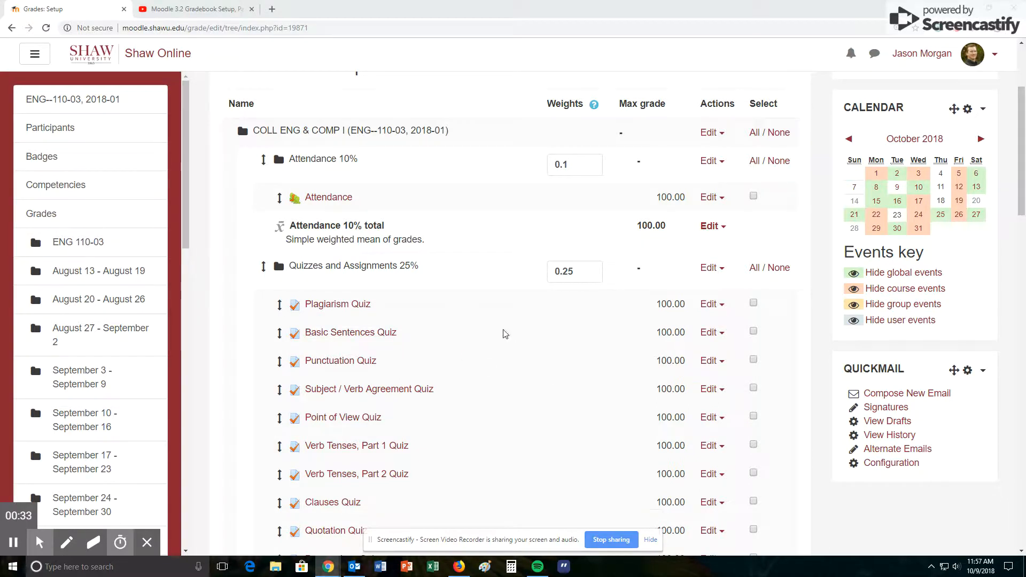
scroll(516, 349, "down", 3)
scroll(460, 197, "up", 2)
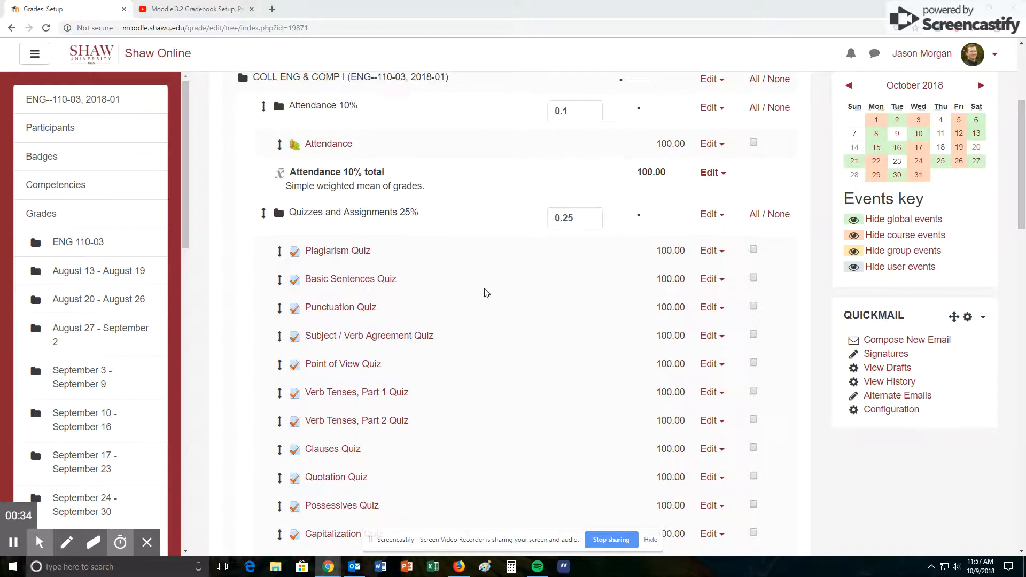
scroll(486, 292, "up", 1)
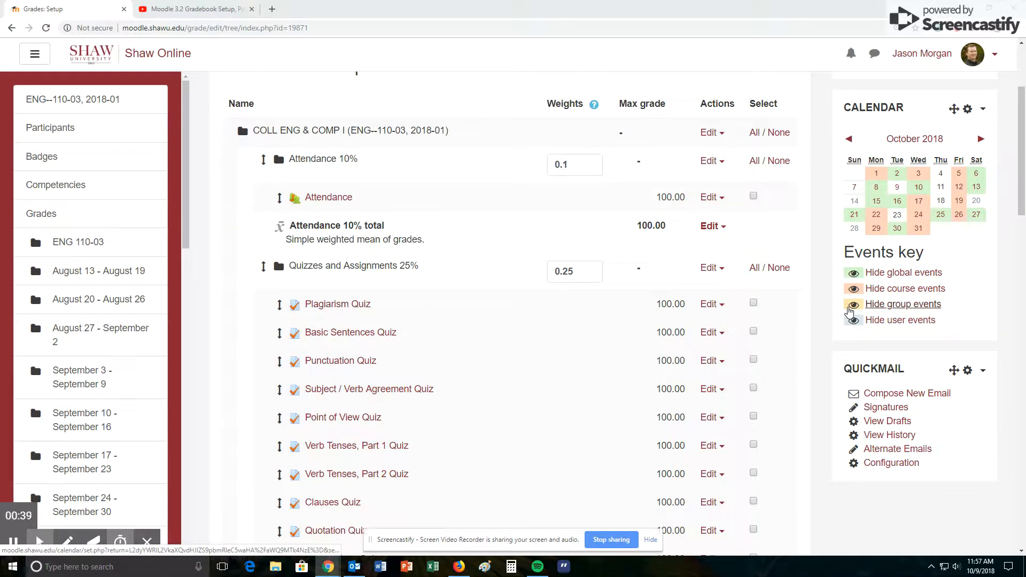
Step: Inspect the Plagiarism Quiz's grade item settings from the gradebook and leave them without saving
left_click(709, 304)
left_click(643, 327)
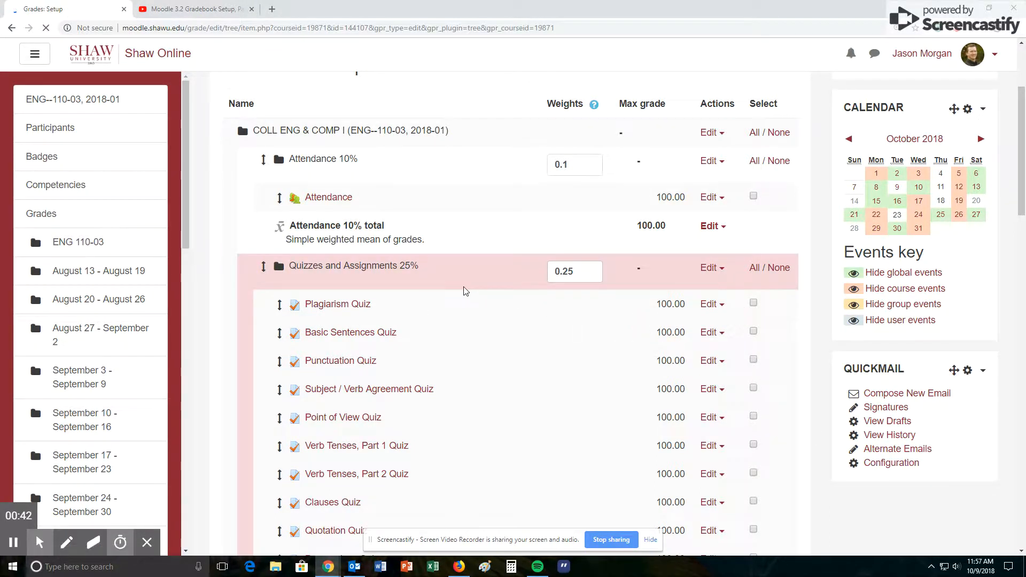
scroll(337, 244, "down", 3)
scroll(339, 241, "up", 2)
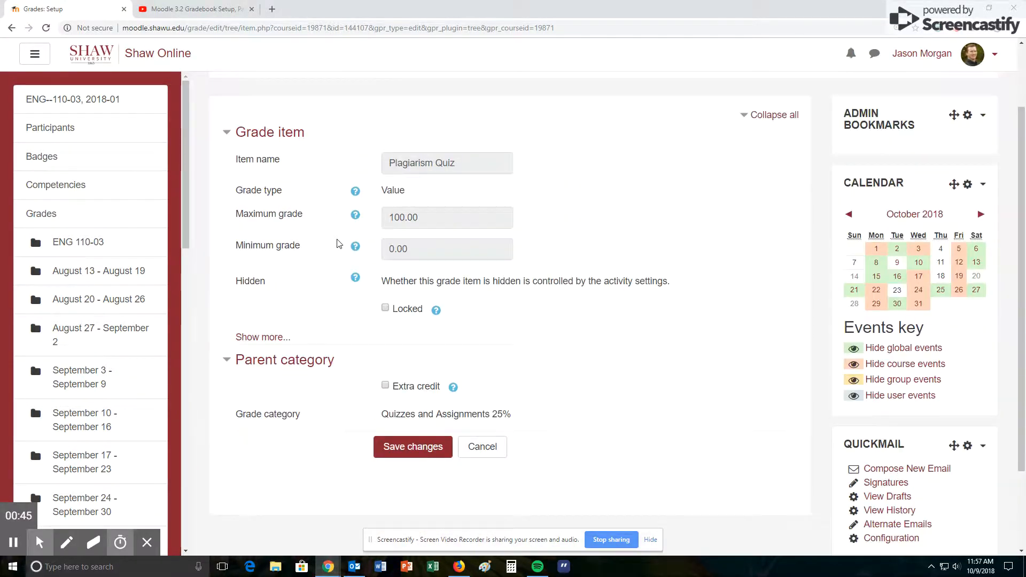
left_click(492, 453)
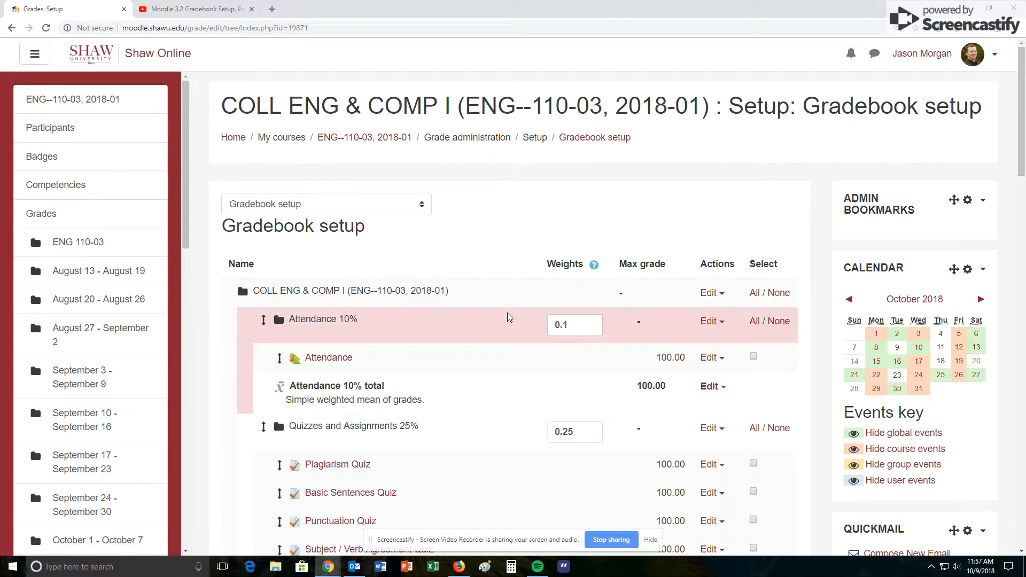
Step: Go to the August 13 - August 19 section of the course and find the Plagiarism Quiz in the following week
scroll(458, 320, "down", 1)
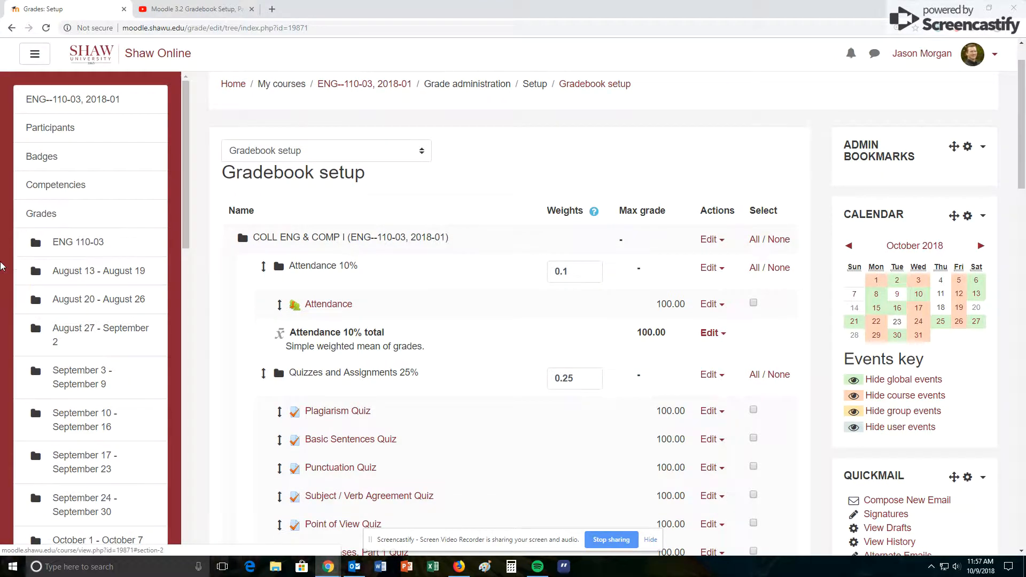
left_click(94, 271)
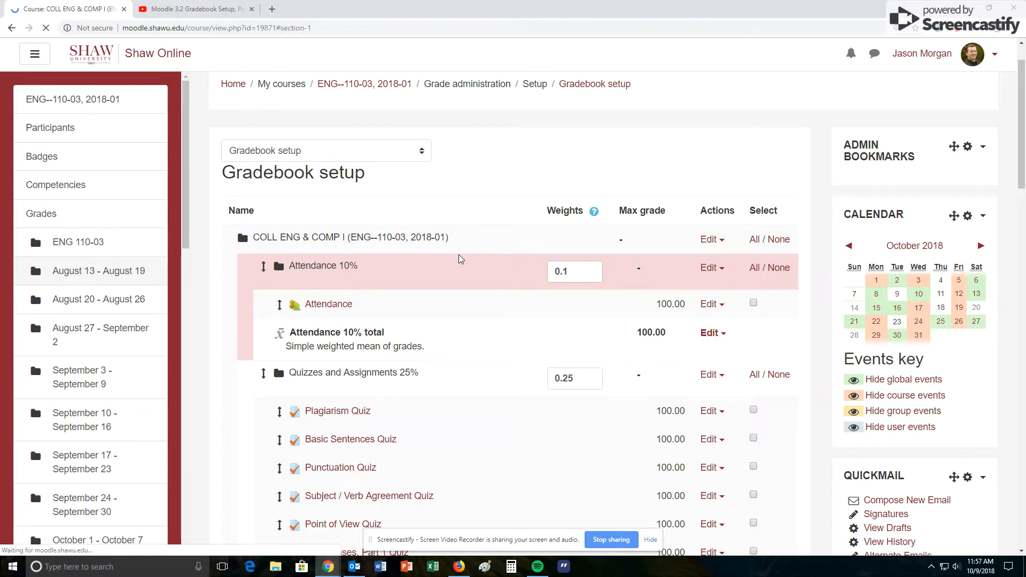
scroll(570, 225, "down", 3)
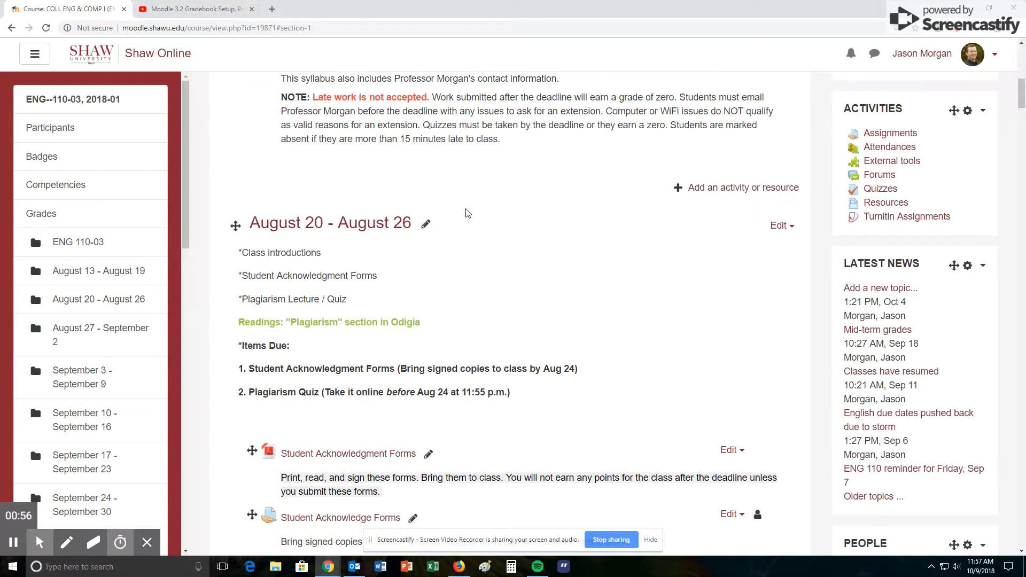
scroll(466, 212, "down", 2)
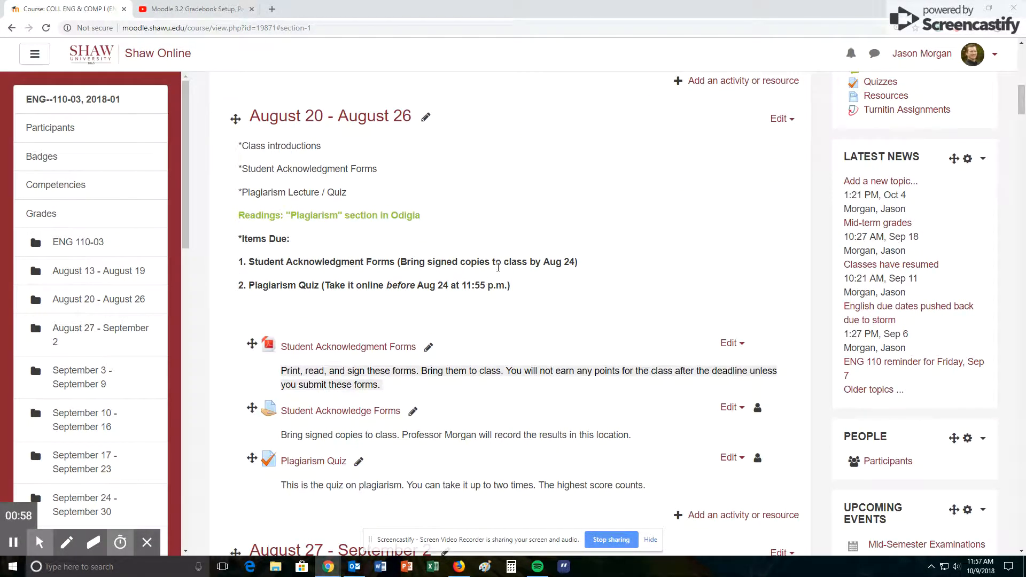
scroll(497, 266, "down", 1)
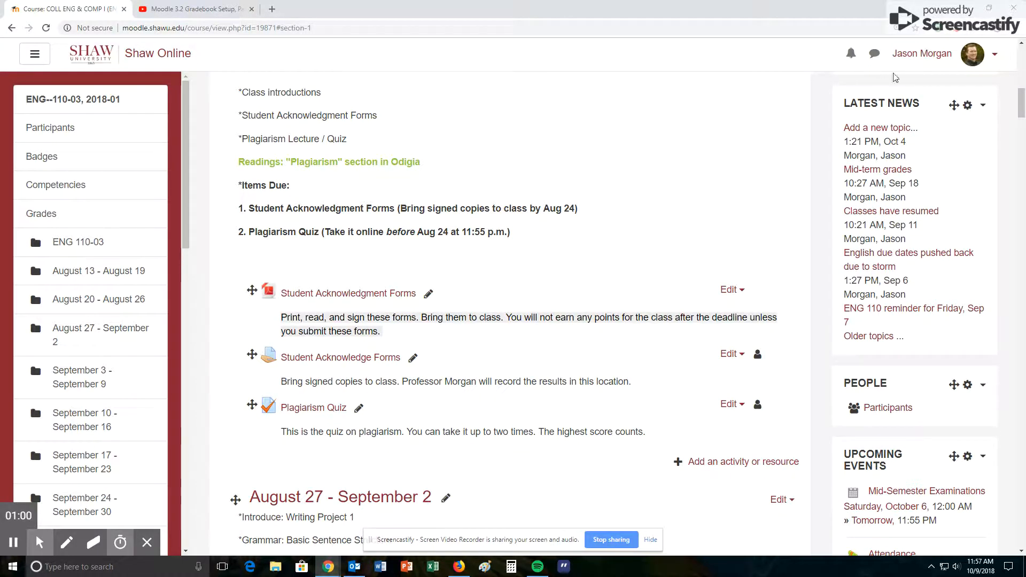
Step: Turn editing off for the course page and back on
left_click_drag(1019, 105, 982, 83)
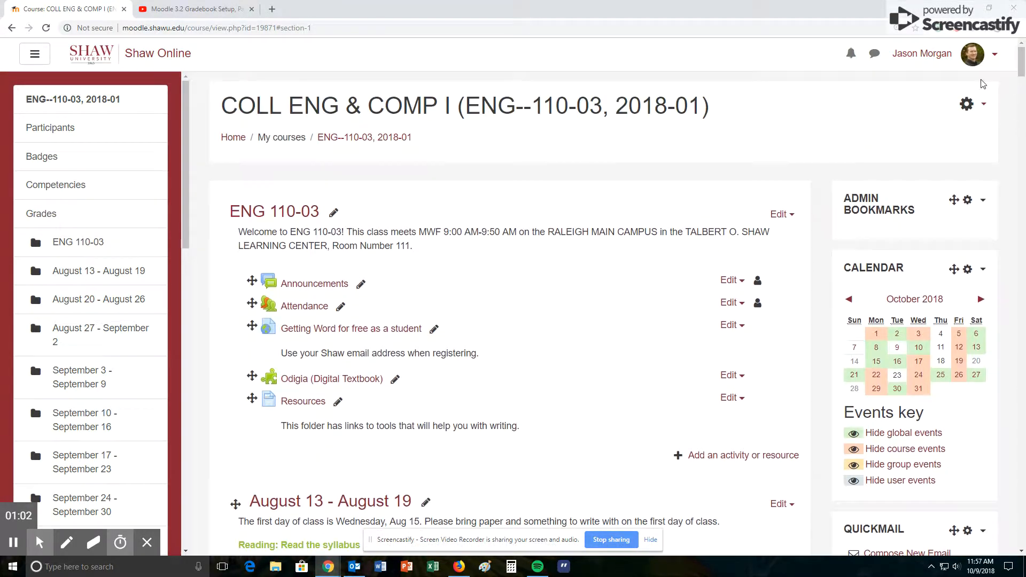
left_click(966, 104)
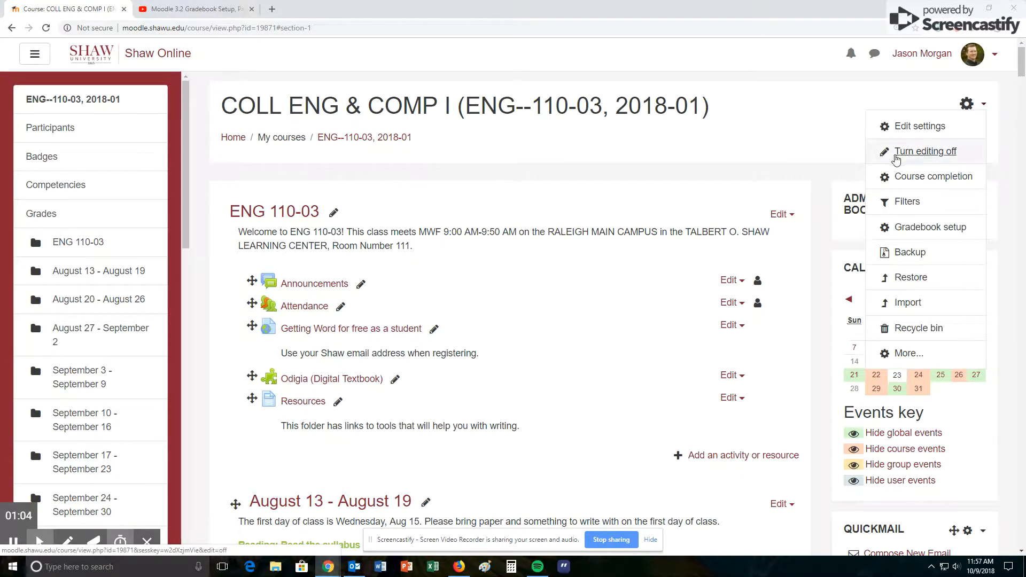
left_click(940, 155)
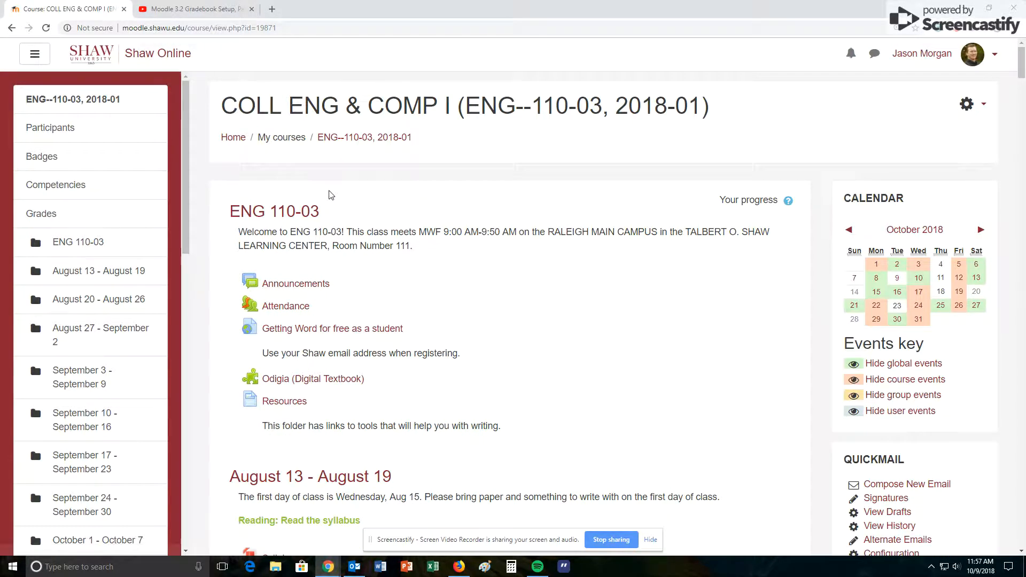
left_click(966, 104)
left_click(921, 145)
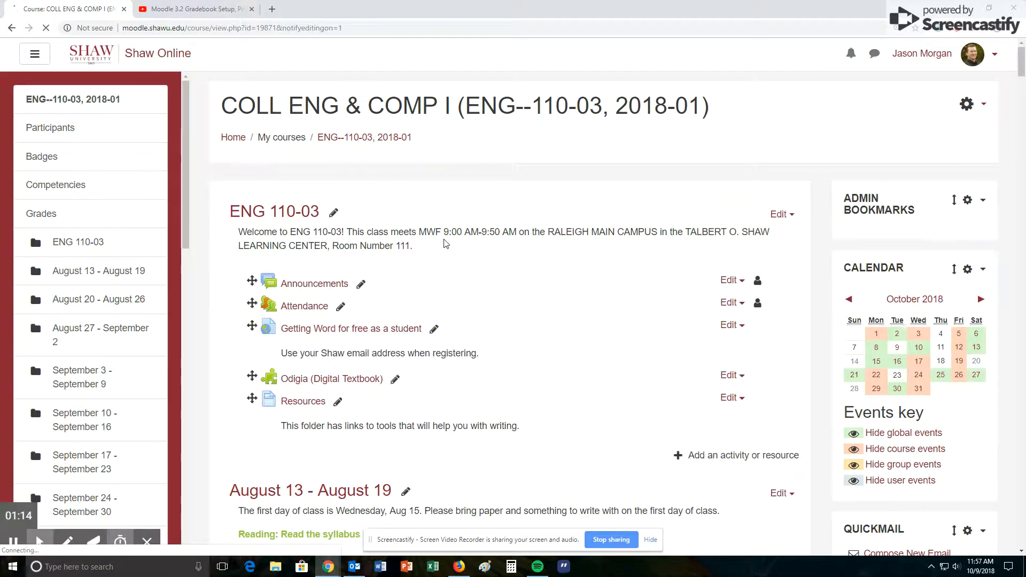
Step: Open the settings of the Plagiarism Quiz in the August 20 - August 26 section for editing
scroll(446, 221, "down", 9)
scroll(446, 221, "down", 6)
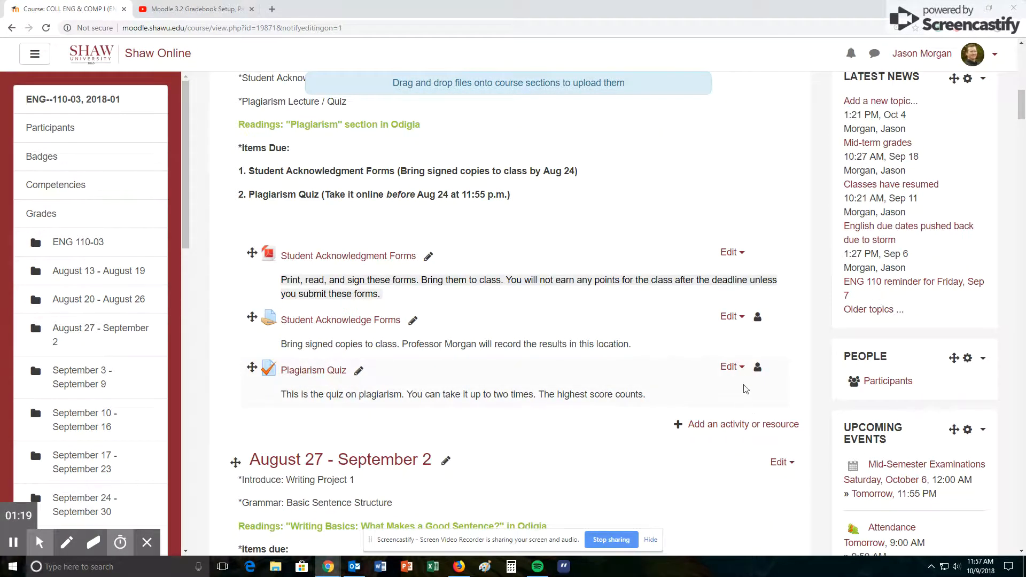
left_click(731, 366)
left_click(693, 392)
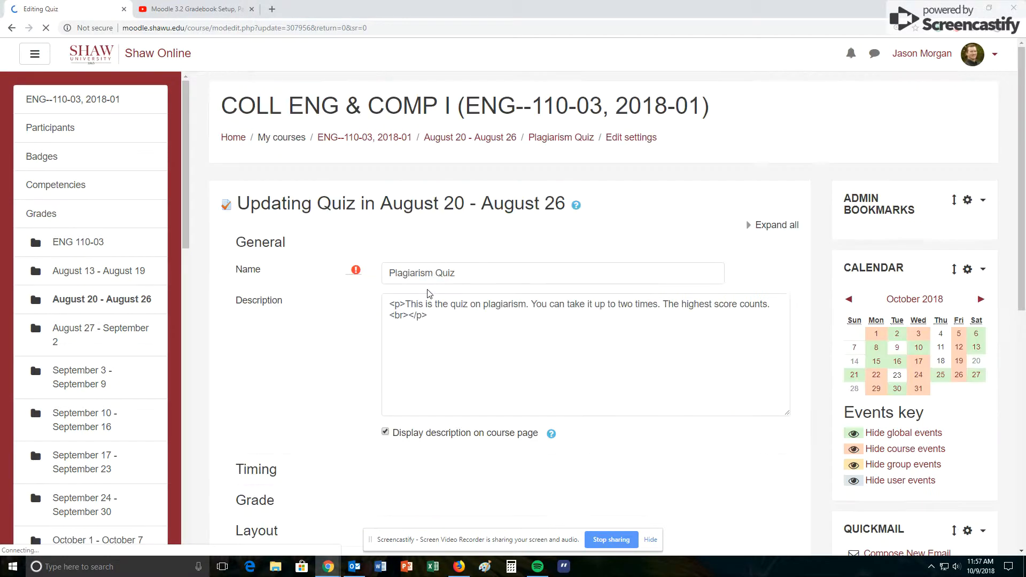
scroll(451, 248, "down", 4)
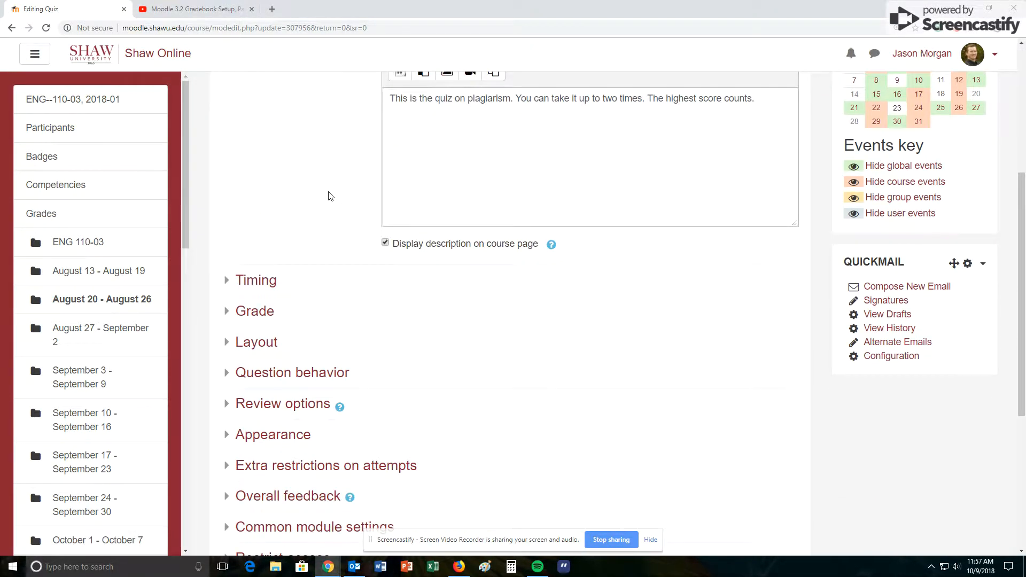
scroll(300, 231, "up", 4)
scroll(324, 222, "down", 3)
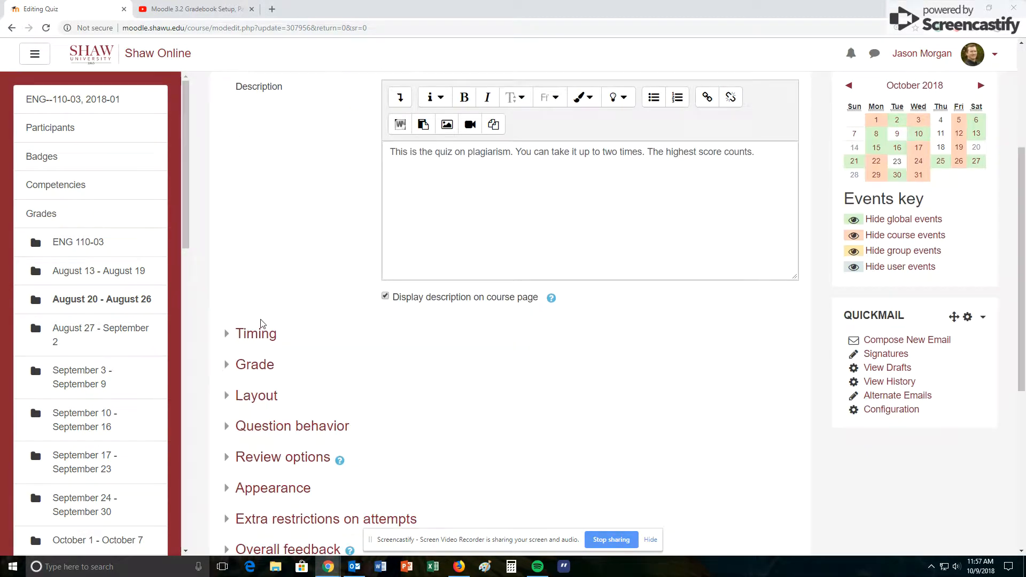
Step: Set the Plagiarism Quiz's grade category to Attendance 10% and save, returning to the course
left_click(251, 364)
scroll(342, 291, "down", 2)
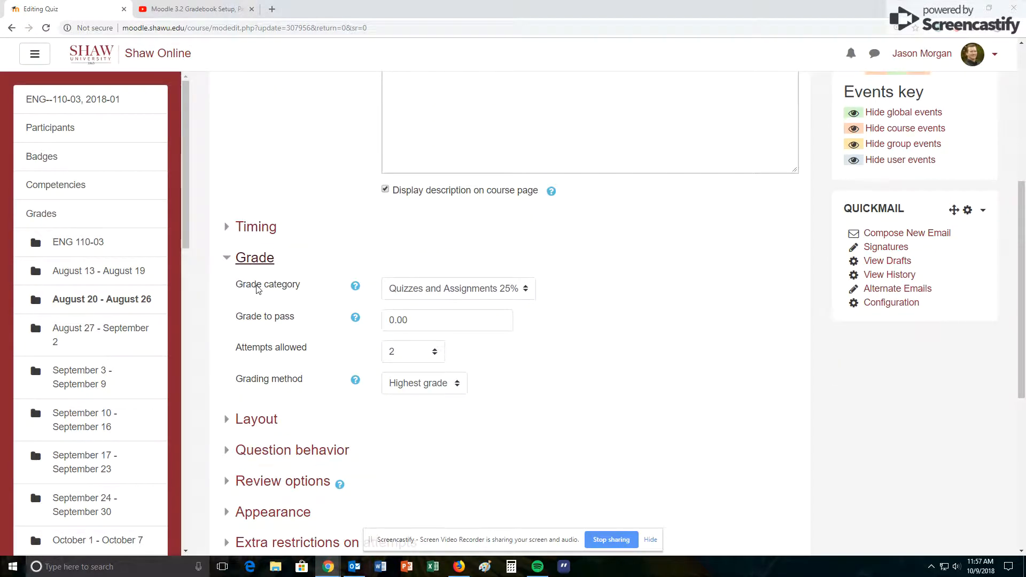
left_click(493, 291)
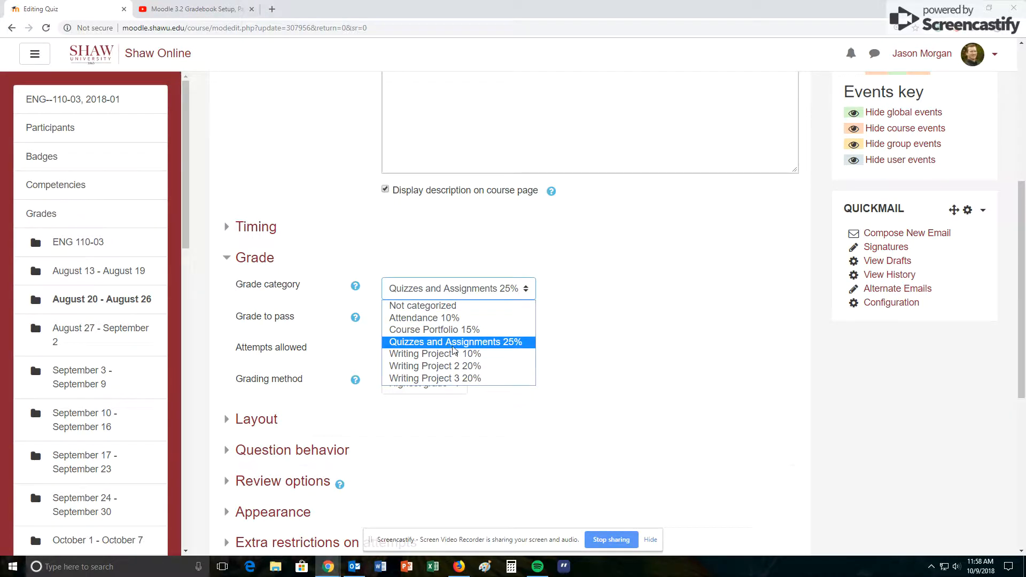
left_click(429, 319)
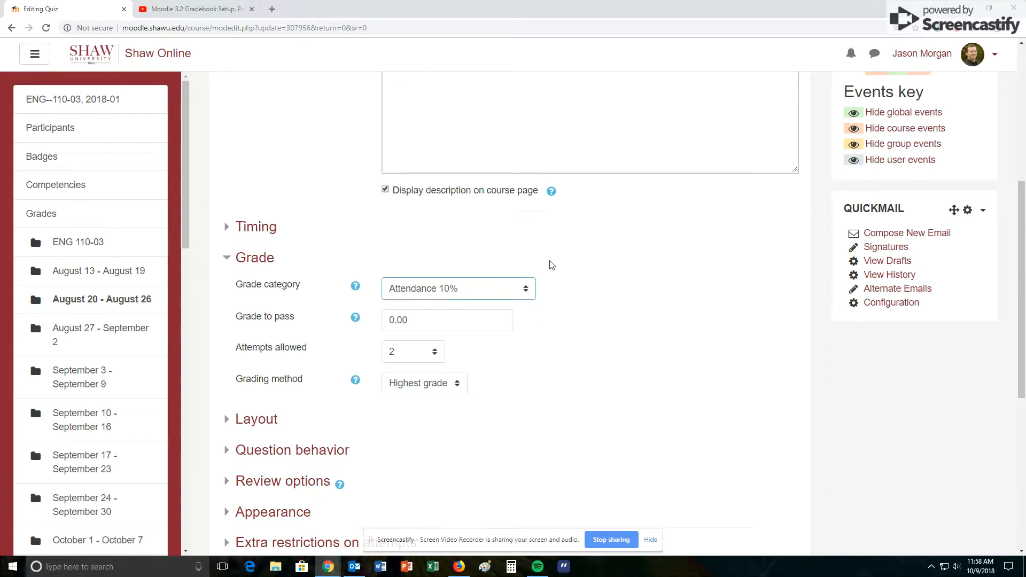
scroll(588, 266, "down", 7)
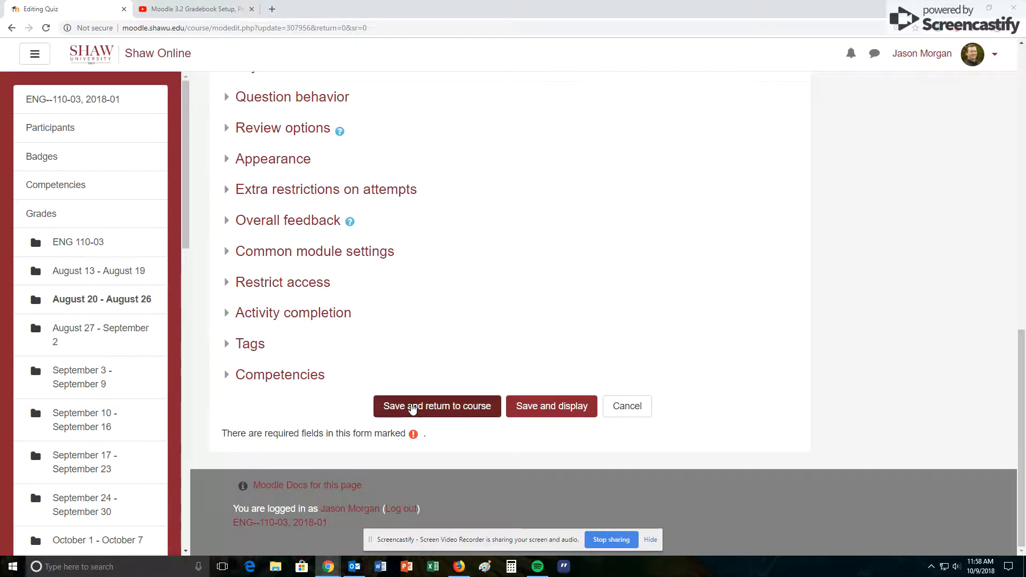
left_click(412, 406)
scroll(582, 269, "up", 6)
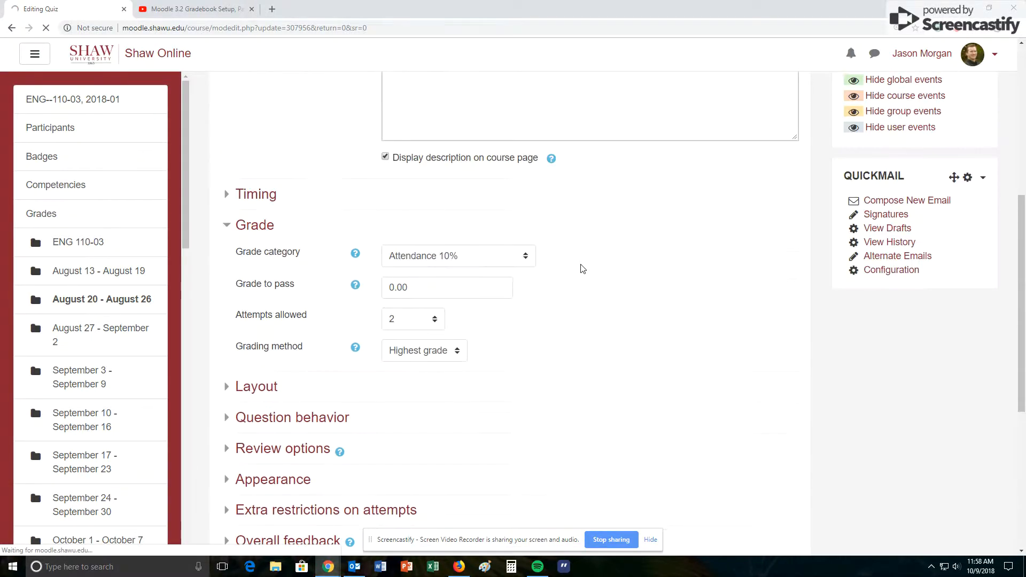
scroll(582, 268, "up", 3)
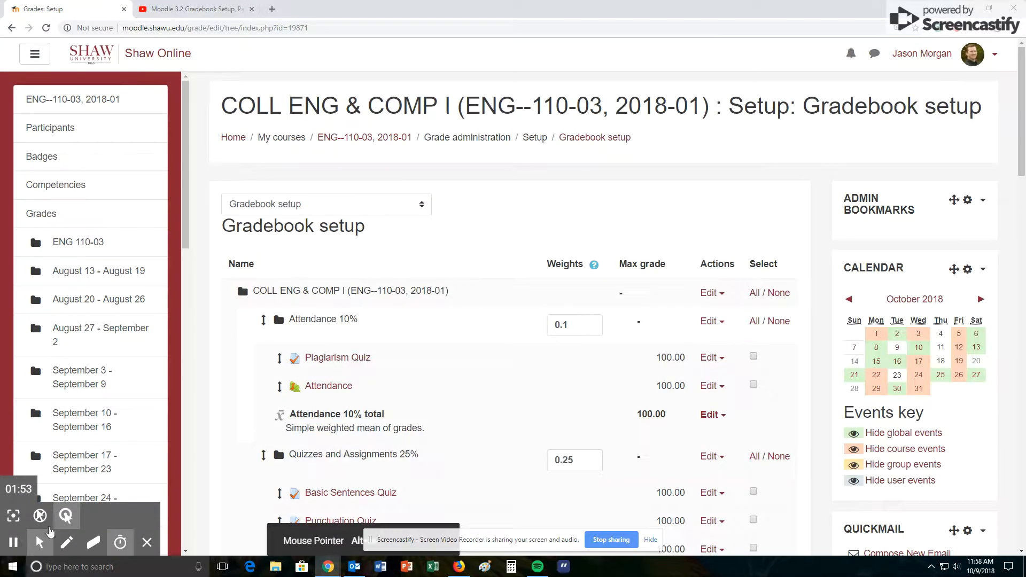
Step: Move the Plagiarism Quiz from Attendance 10% into Quizzes and Assignments 25%, above the Basic Sentences Quiz, and continue past the grade recalculation
scroll(463, 267, "down", 2)
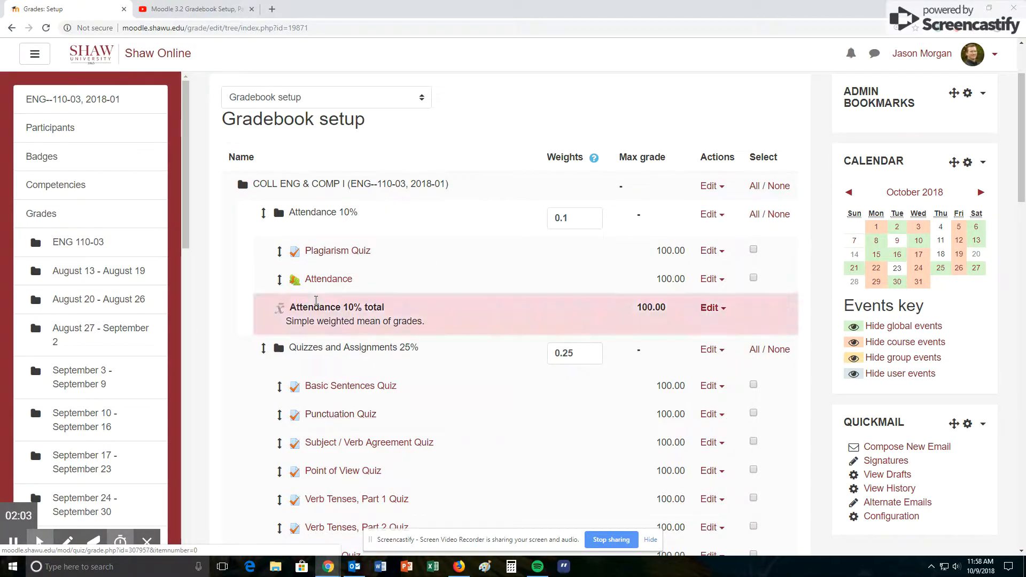
scroll(519, 230, "down", 1)
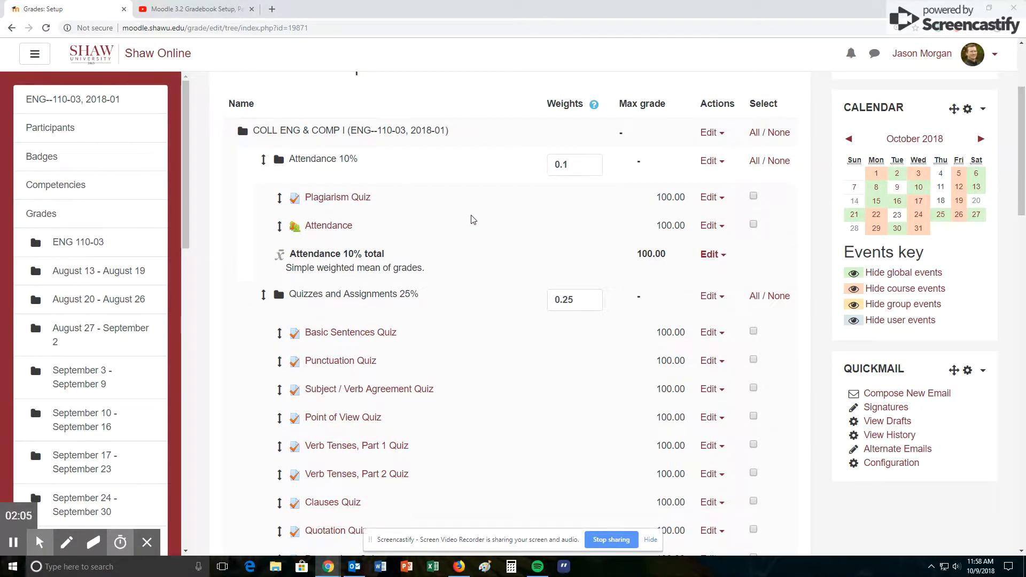
scroll(515, 214, "up", 3)
scroll(476, 198, "down", 3)
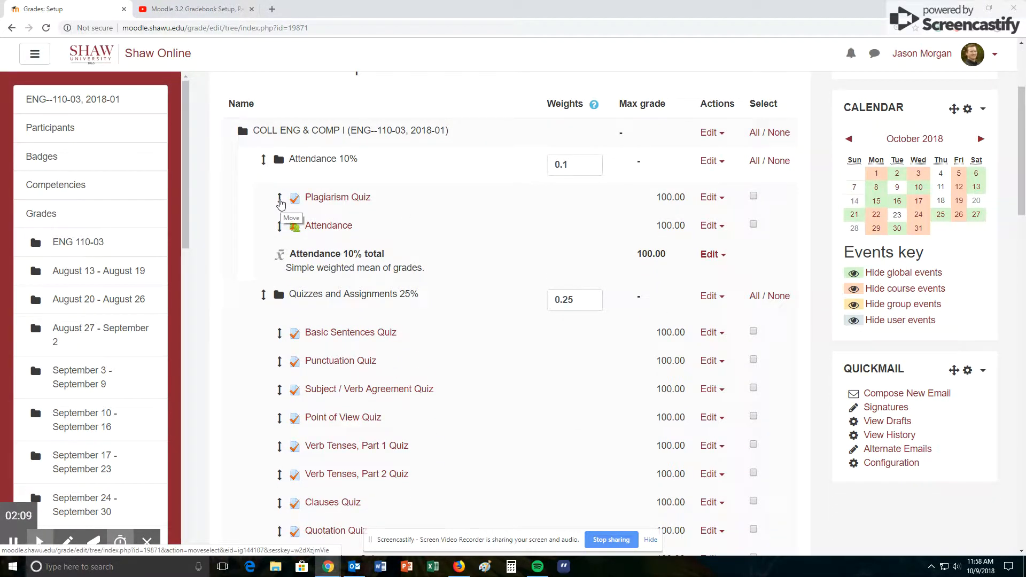
left_click(279, 202)
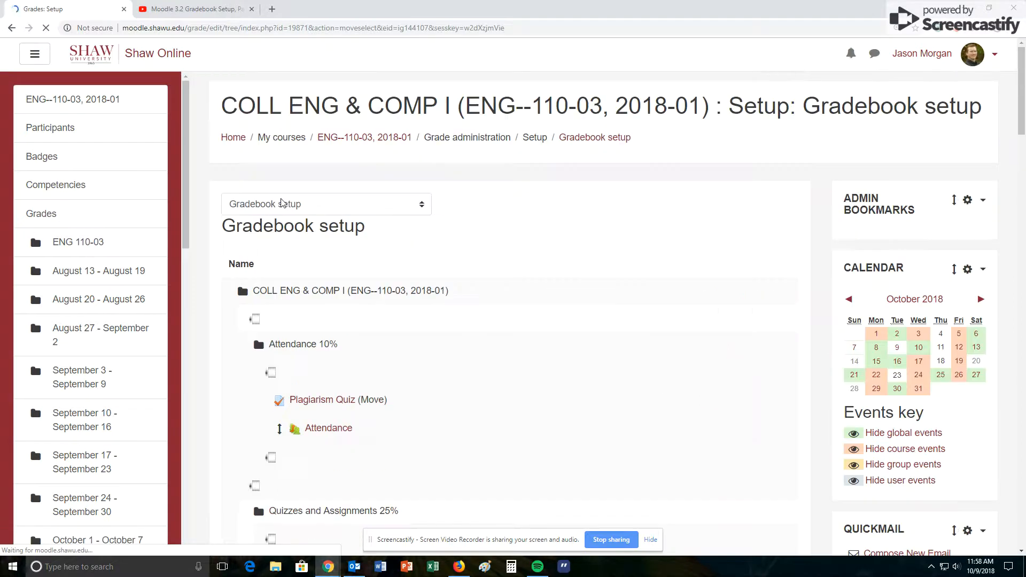
scroll(282, 203, "down", 5)
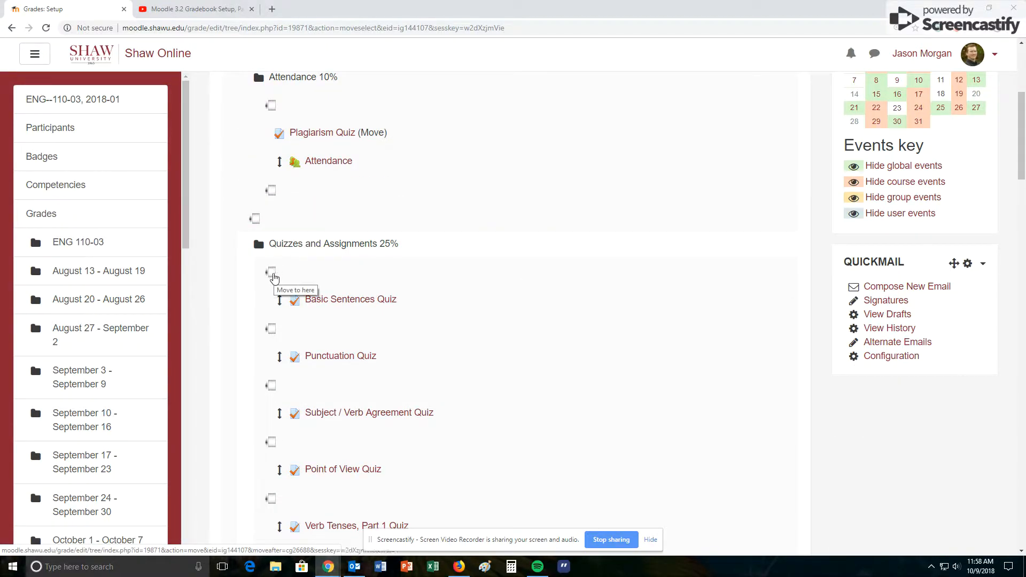
left_click(271, 273)
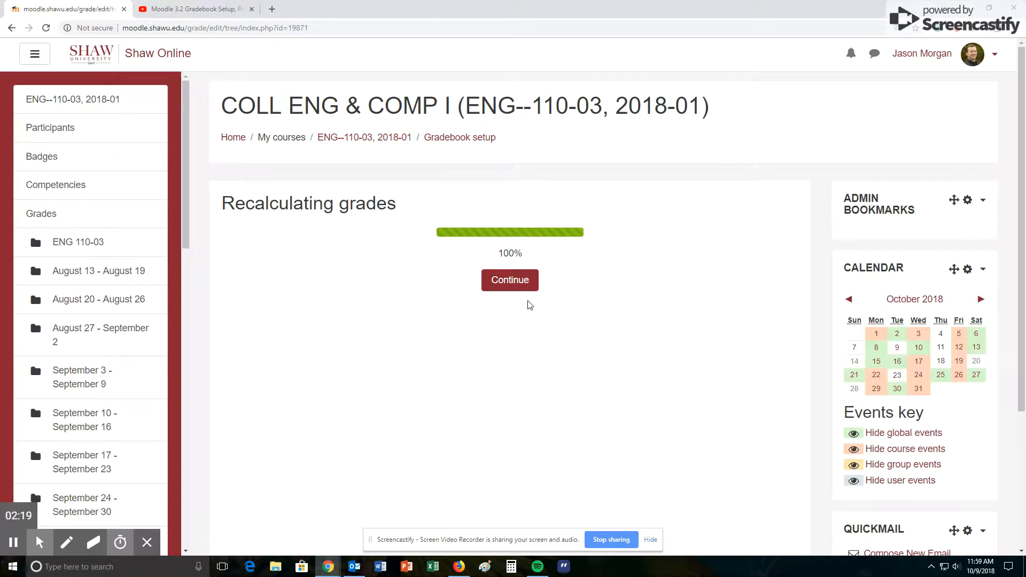
left_click(515, 287)
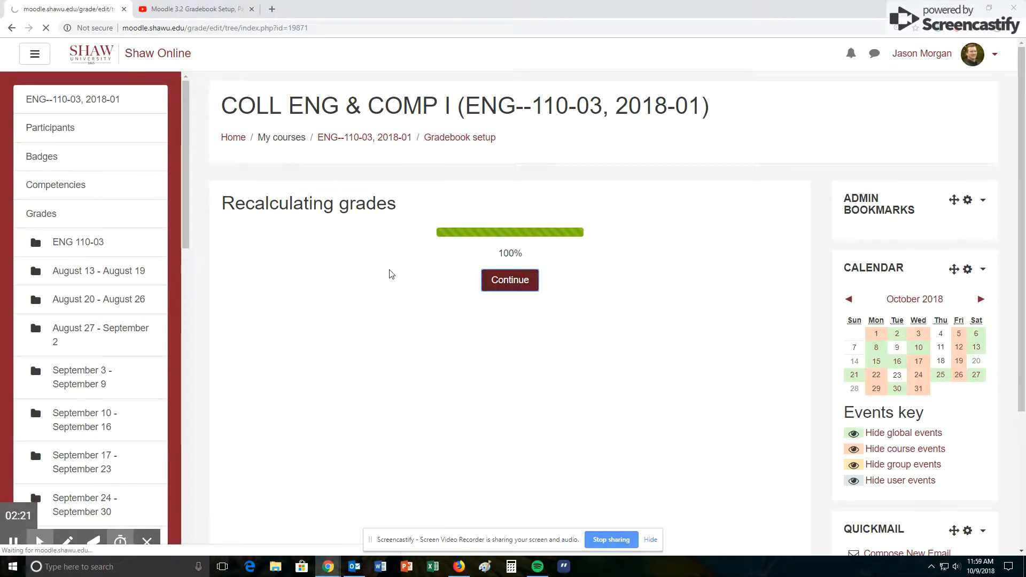
Step: Look through the graded items listed in the Quizzes and Assignments 25% category, including the moved Plagiarism Quiz
scroll(453, 266, "down", 3)
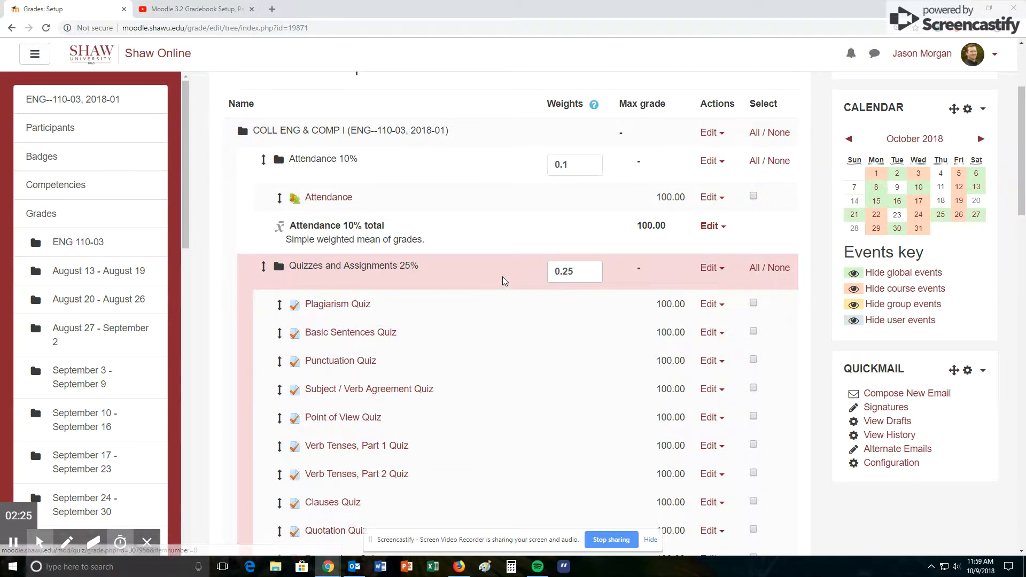
scroll(661, 243, "down", 9)
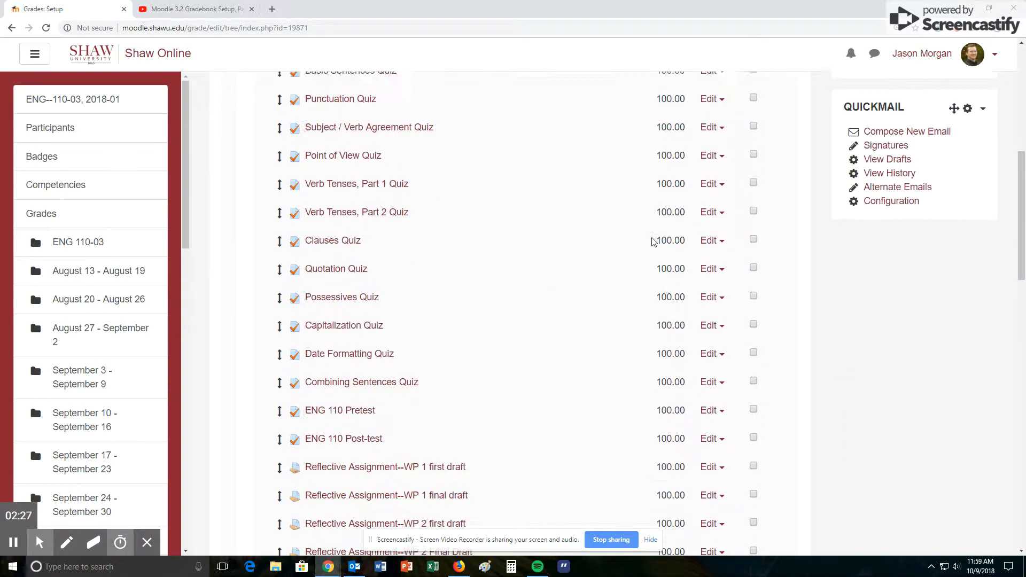
scroll(628, 232, "down", 3)
scroll(590, 216, "up", 5)
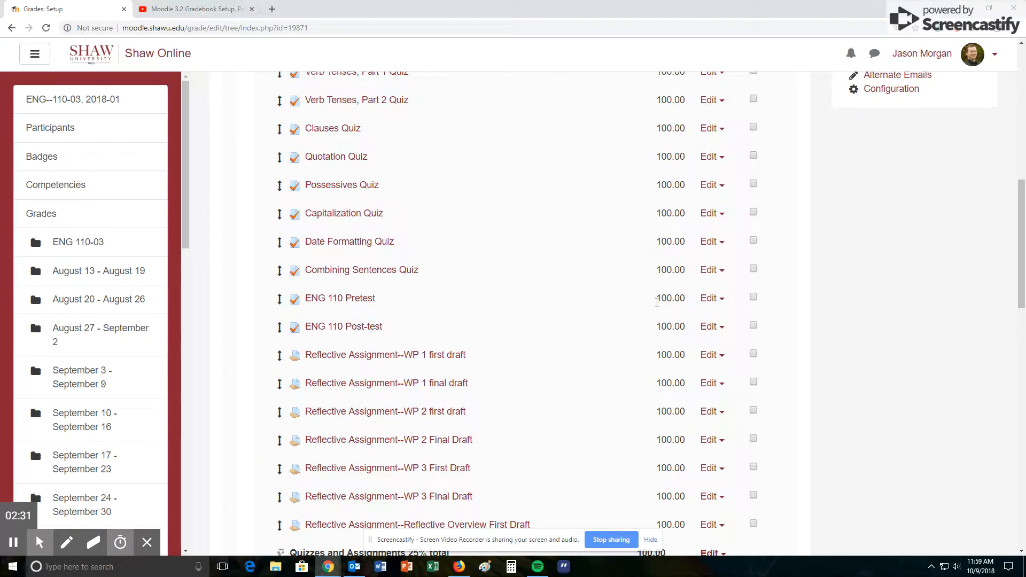
scroll(497, 258, "down", 2)
scroll(603, 247, "up", 5)
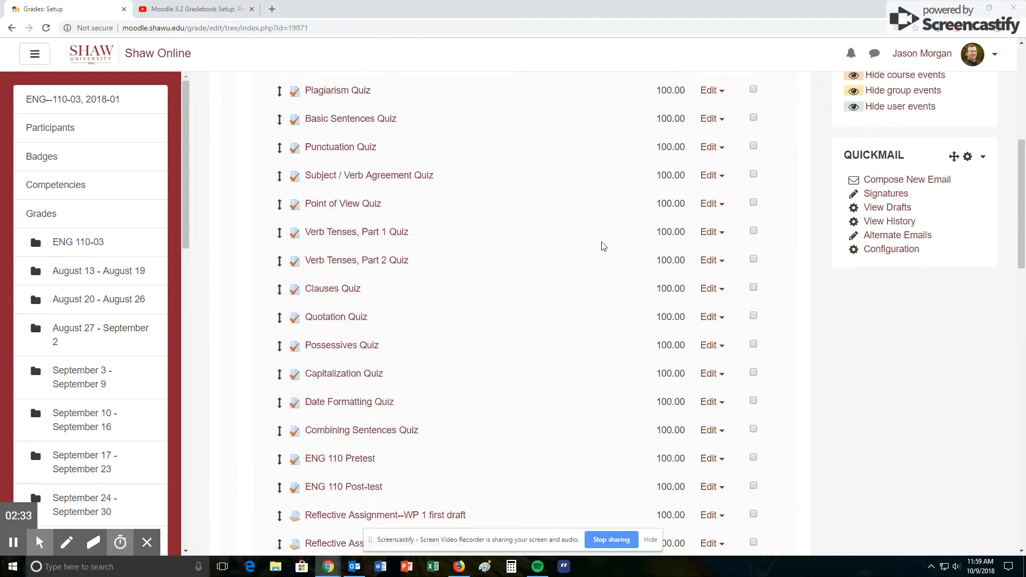
scroll(455, 255, "up", 3)
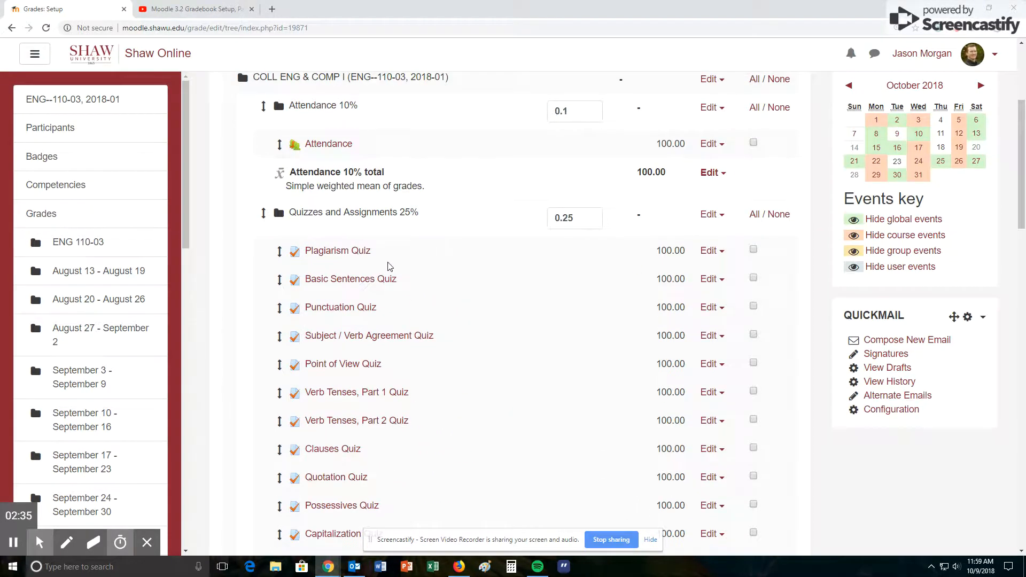
Step: Open the grade item settings of Professional Email First Draft in Writing Project 1 10%, check its maximum grade and return to the gradebook setup
scroll(534, 256, "down", 12)
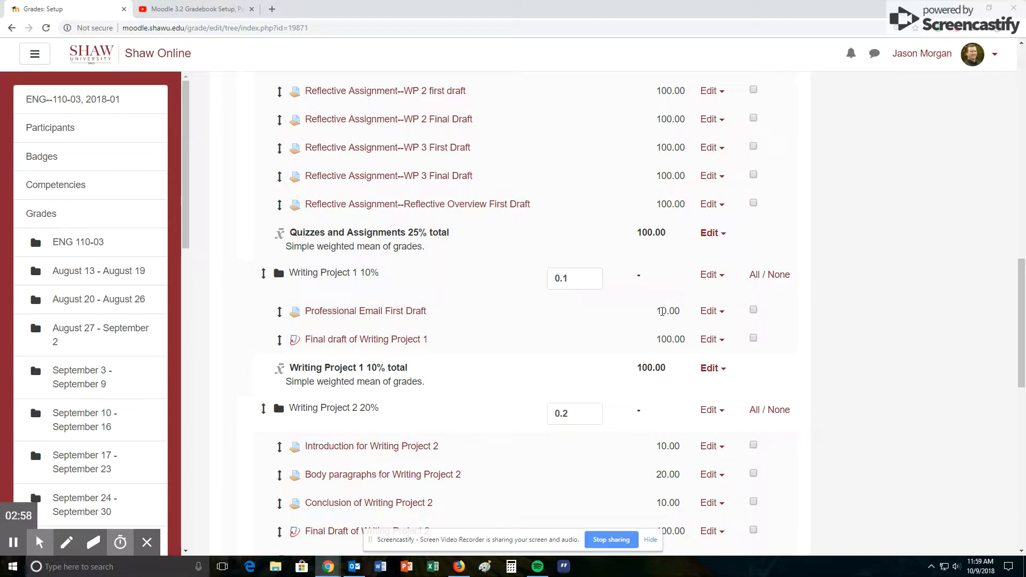
double_click(662, 310)
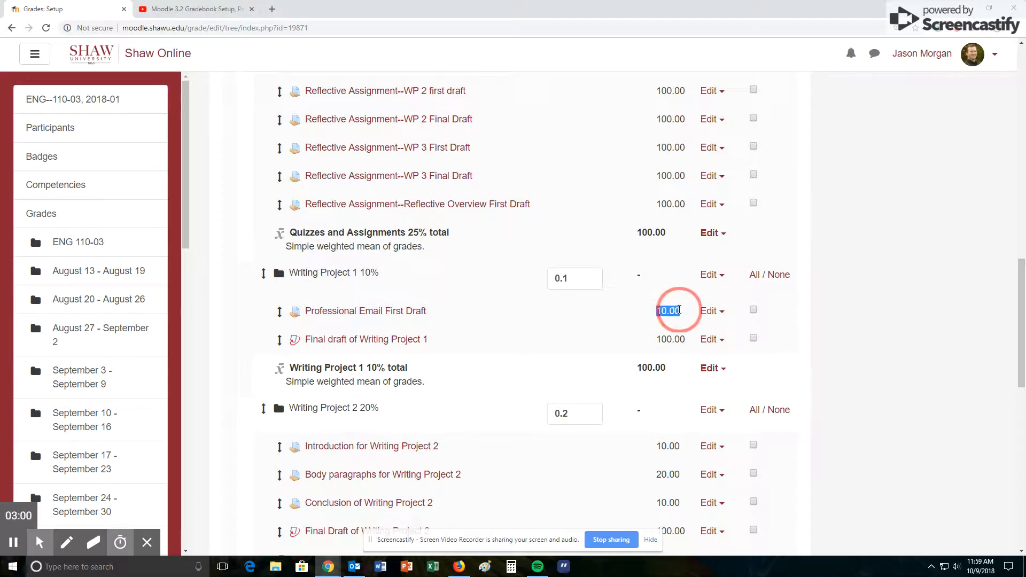
left_click(712, 312)
left_click(644, 335)
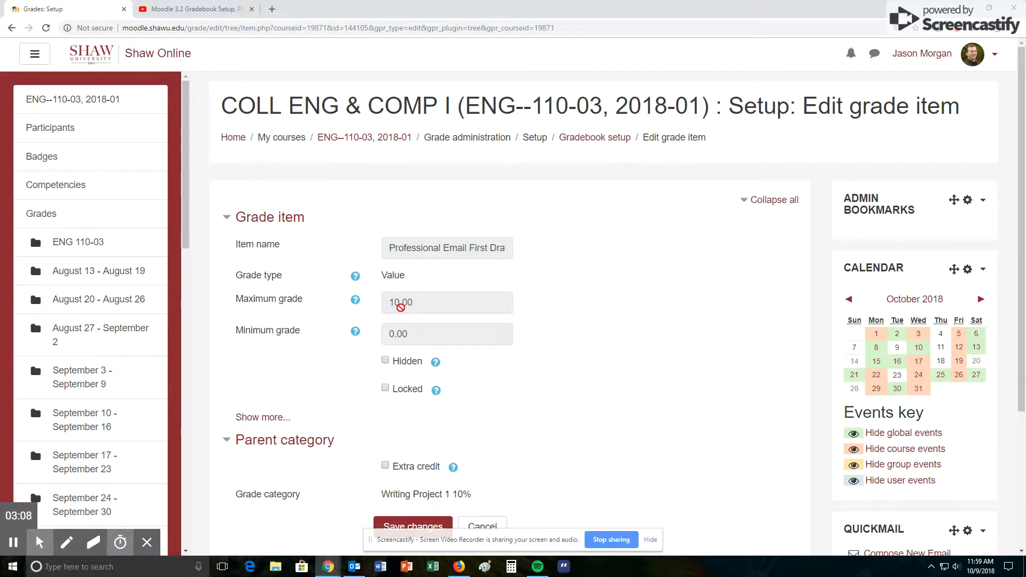
left_click(11, 28)
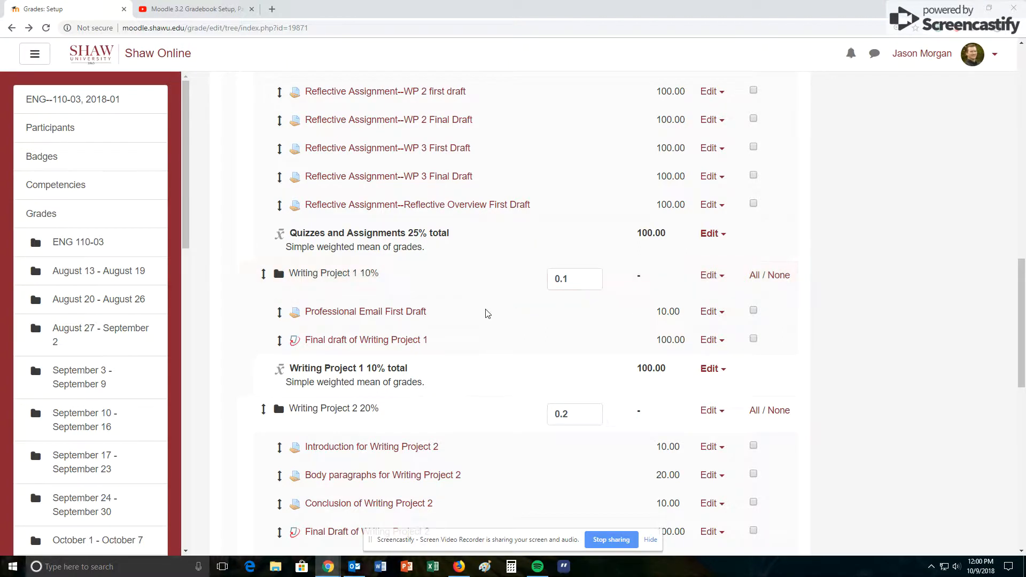
Step: Check the uncategorized items in the gradebook, and open the settings of the Student Acknowledge Forms assignment in the August 20 - August 26 section
scroll(484, 310, "down", 5)
scroll(481, 275, "down", 4)
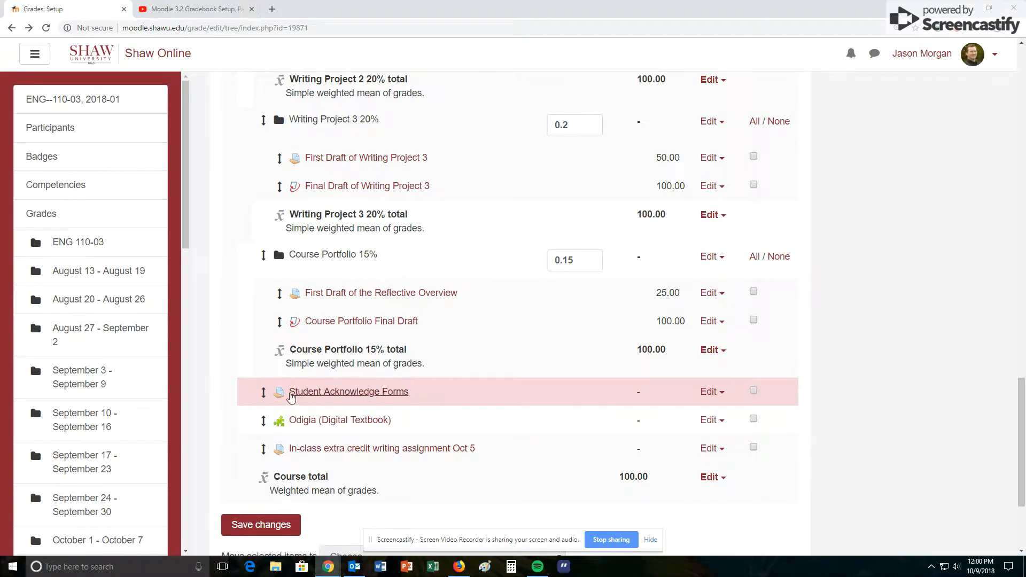
scroll(450, 389, "up", 6)
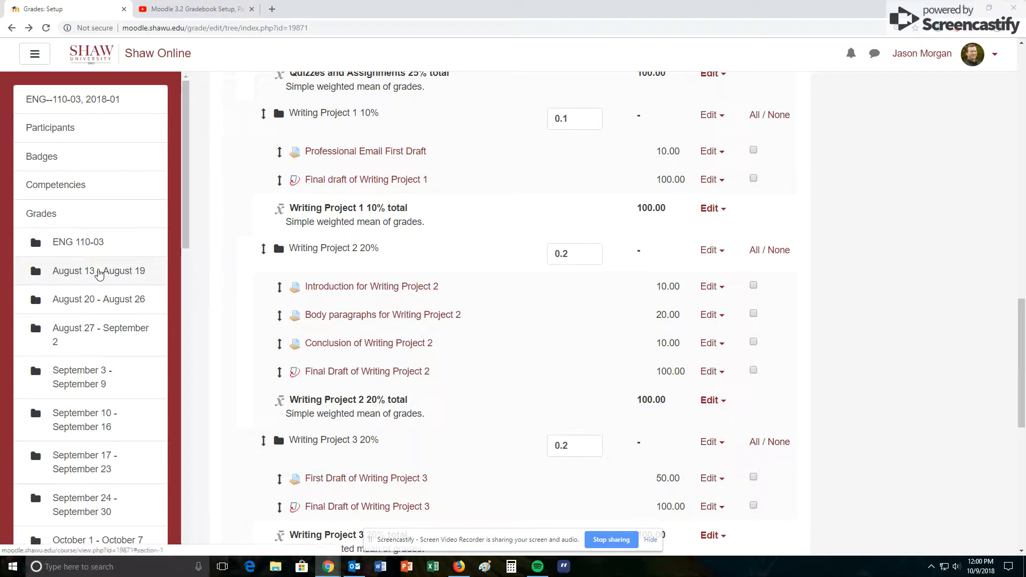
left_click(100, 271)
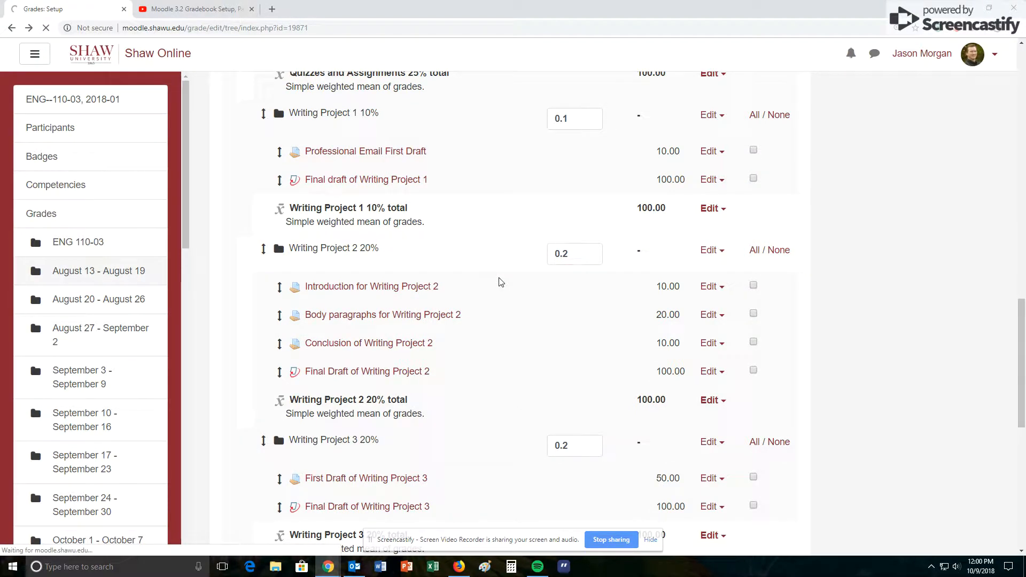
scroll(311, 352, "down", 5)
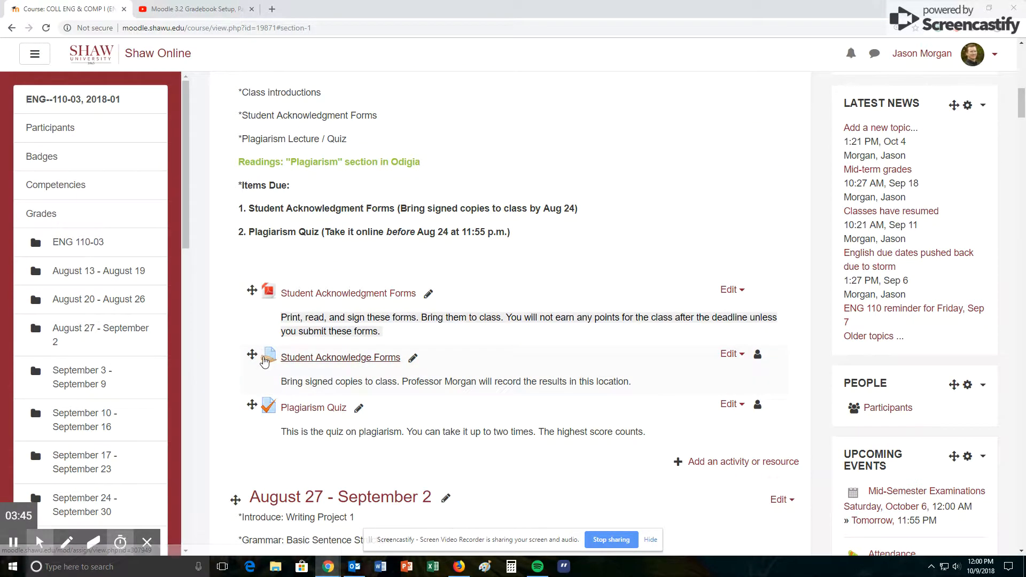
left_click(735, 357)
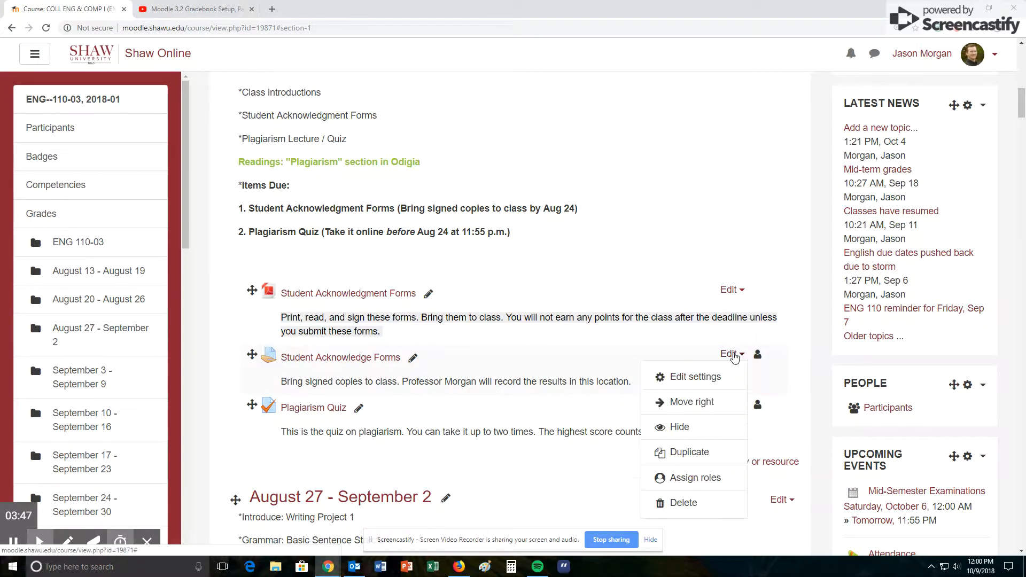
left_click(696, 376)
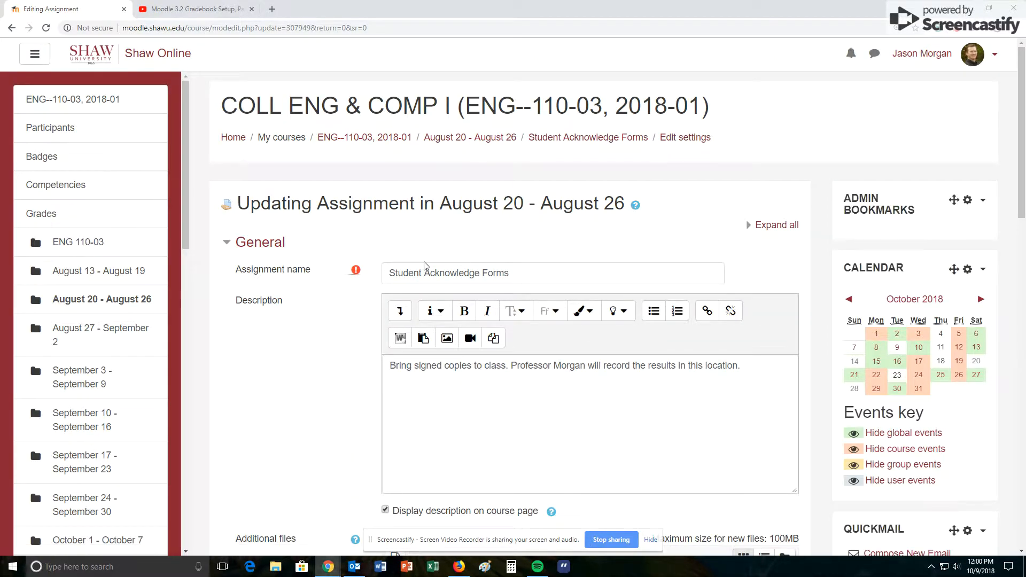
Step: Expand the assignment's grade settings, set the grade type to Point and enter a maximum grade of 100
scroll(425, 266, "down", 12)
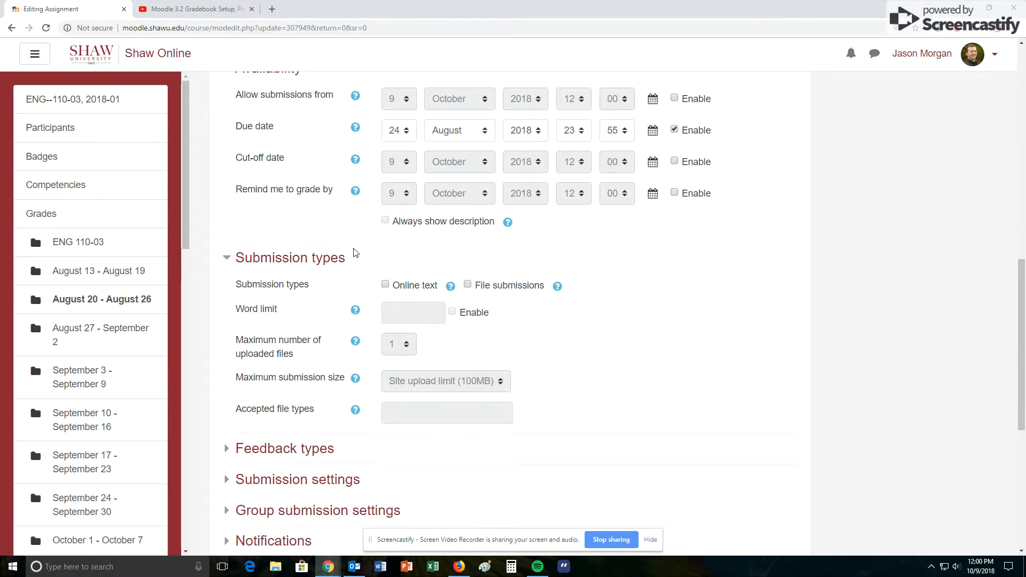
scroll(350, 283, "down", 2)
left_click(261, 465)
scroll(259, 320, "down", 5)
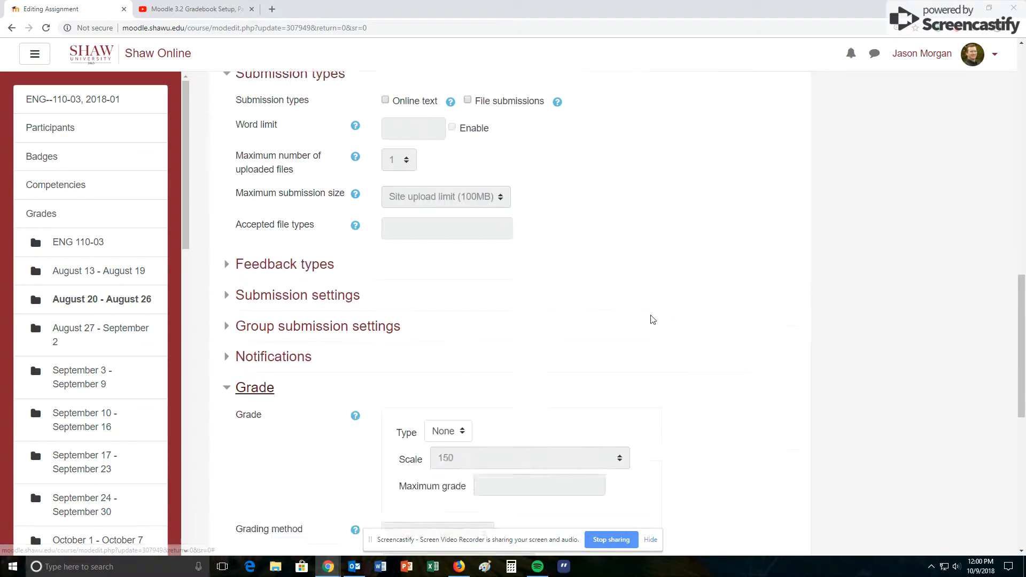
left_click(448, 247)
left_click(448, 282)
left_click(484, 294)
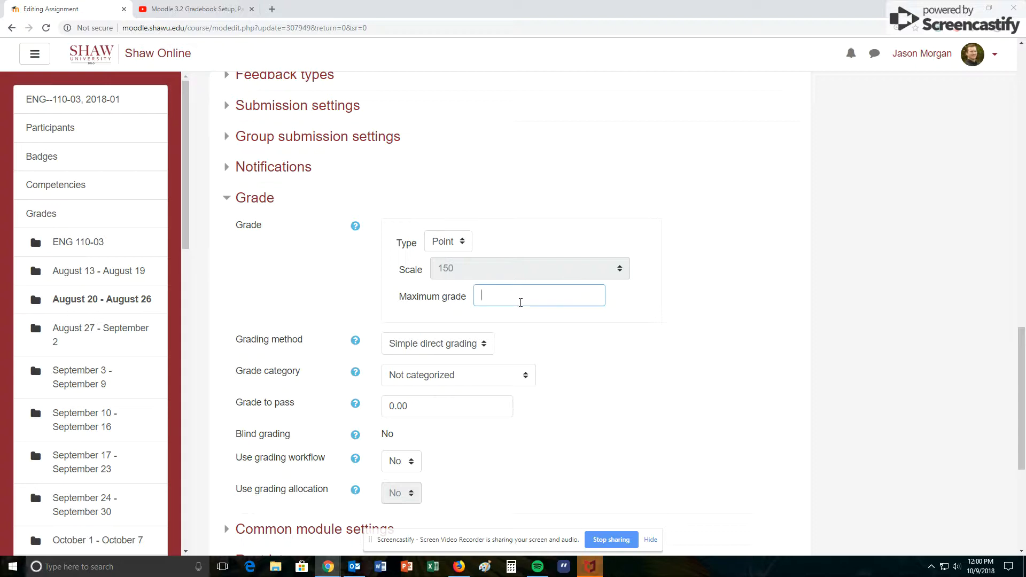
type("100")
Step: Clear the maximum grade of Student Acknowledge Forms and set its grade type back to None
key("BackSpace")
key("BackSpace")
key("BackSpace")
left_click(447, 243)
left_click(441, 257)
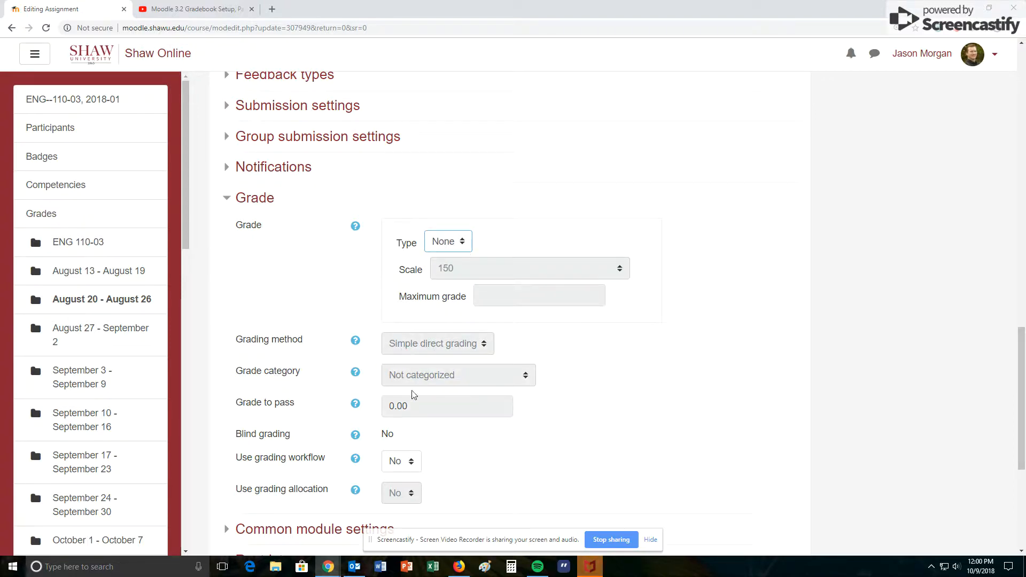
Step: Set the assignment's grade type to Point and show the available grade categories
left_click(451, 243)
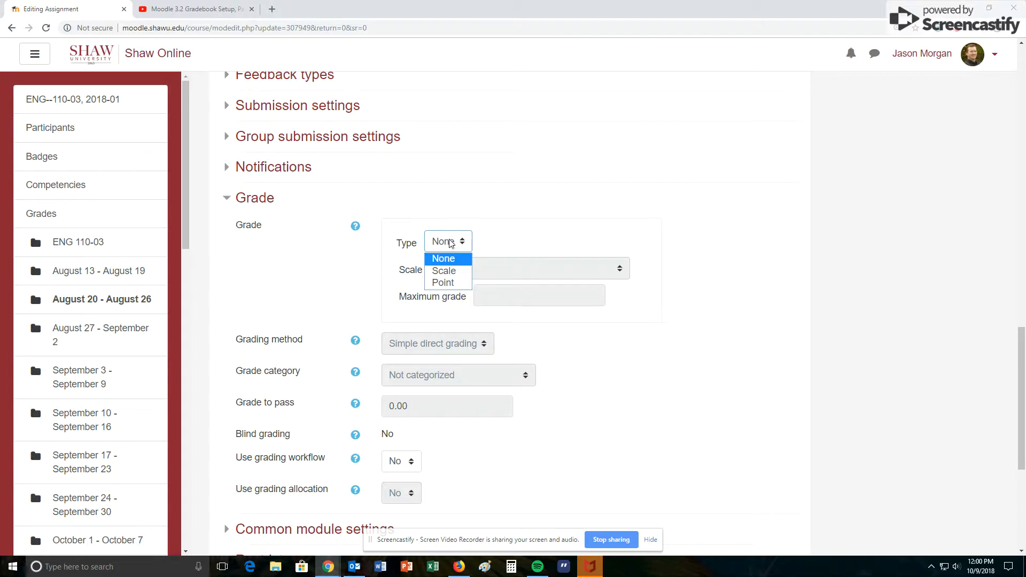
left_click(444, 283)
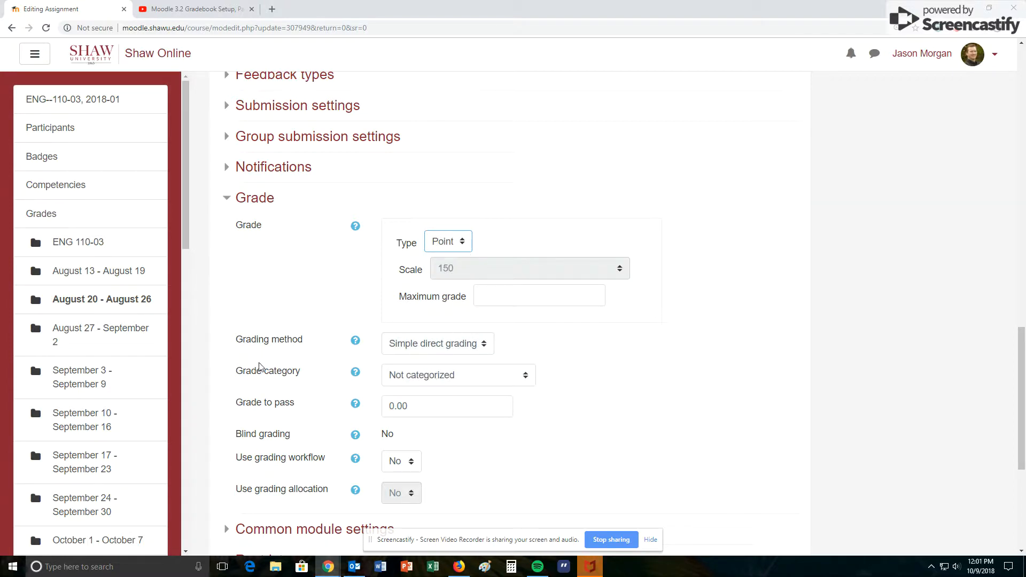
left_click(407, 383)
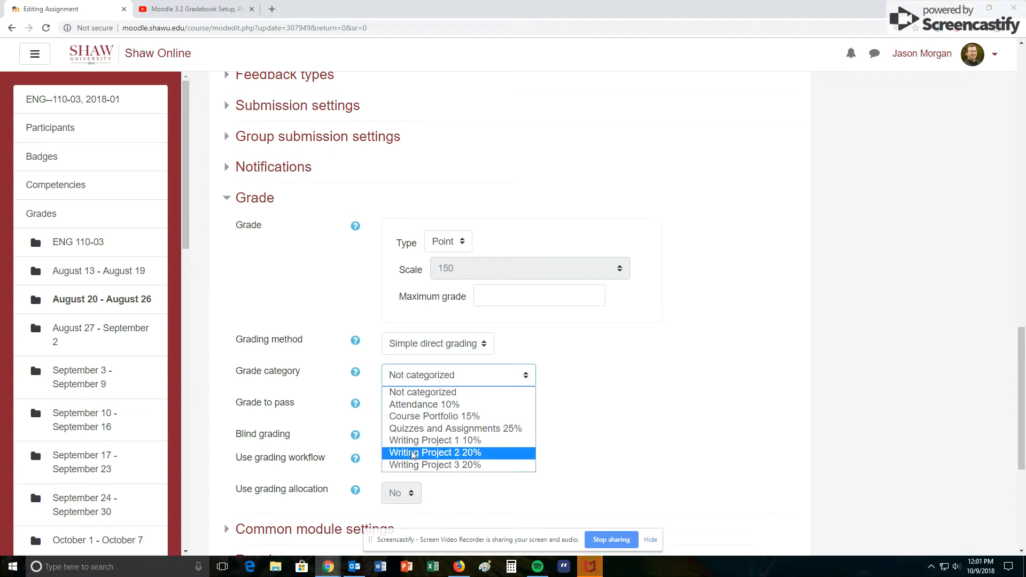
Step: Set the grade type of Student Acknowledge Forms to None and save, returning to the course
left_click(448, 247)
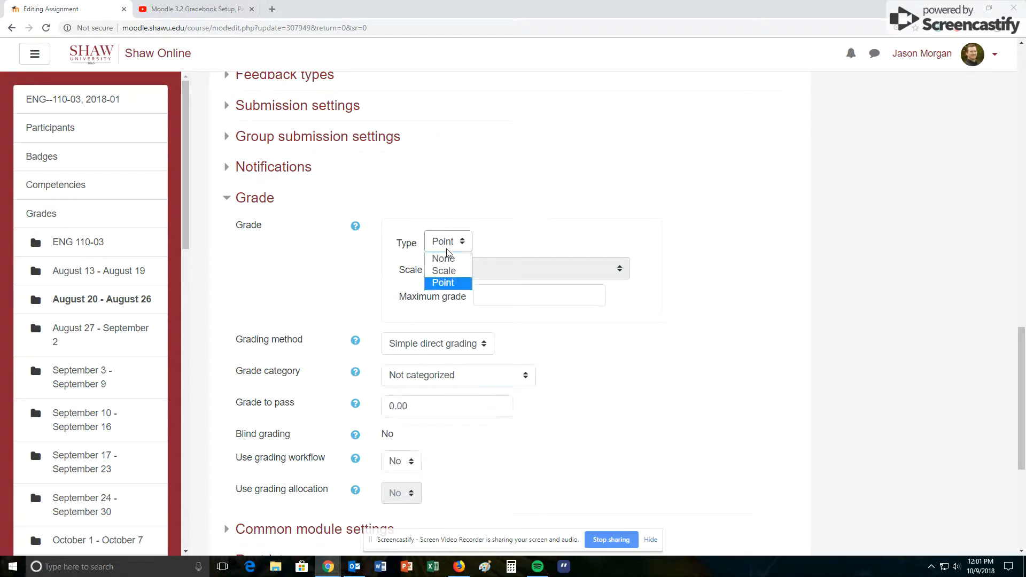
left_click(446, 257)
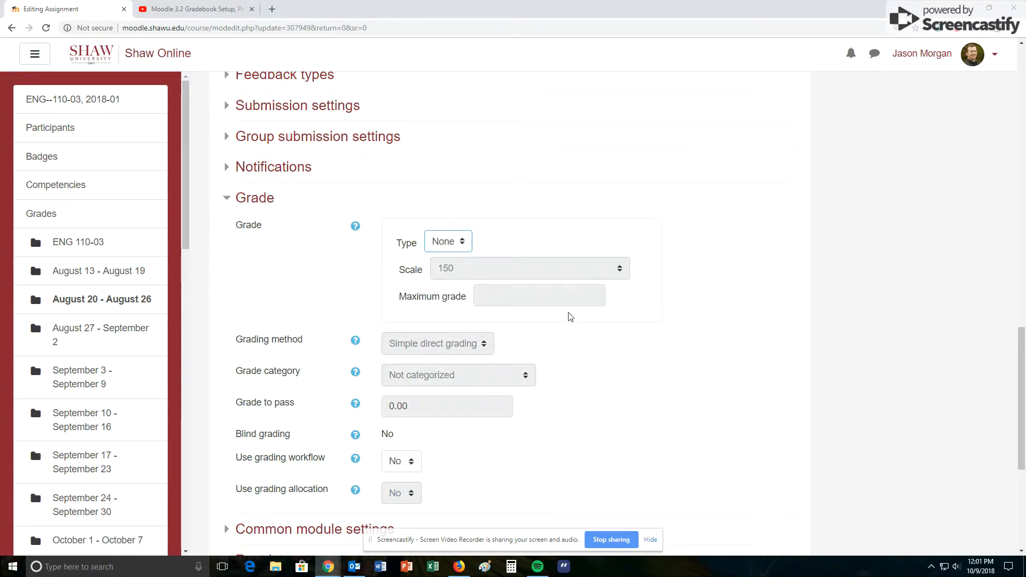
scroll(571, 317, "down", 5)
left_click(455, 418)
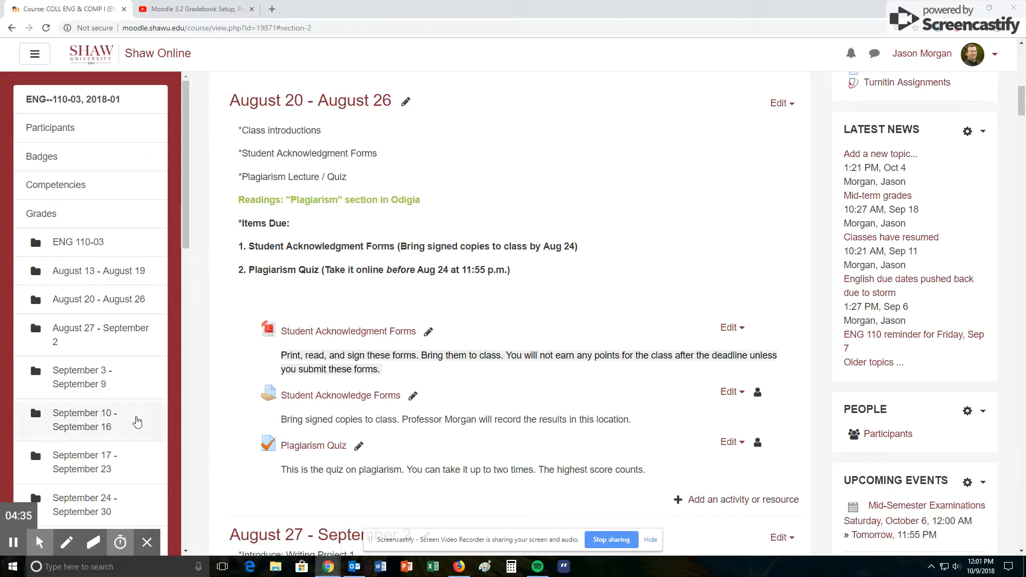
Step: Review the items under Attendance 10% and Quizzes and Assignments 25% in the gradebook setup
left_click(14, 543)
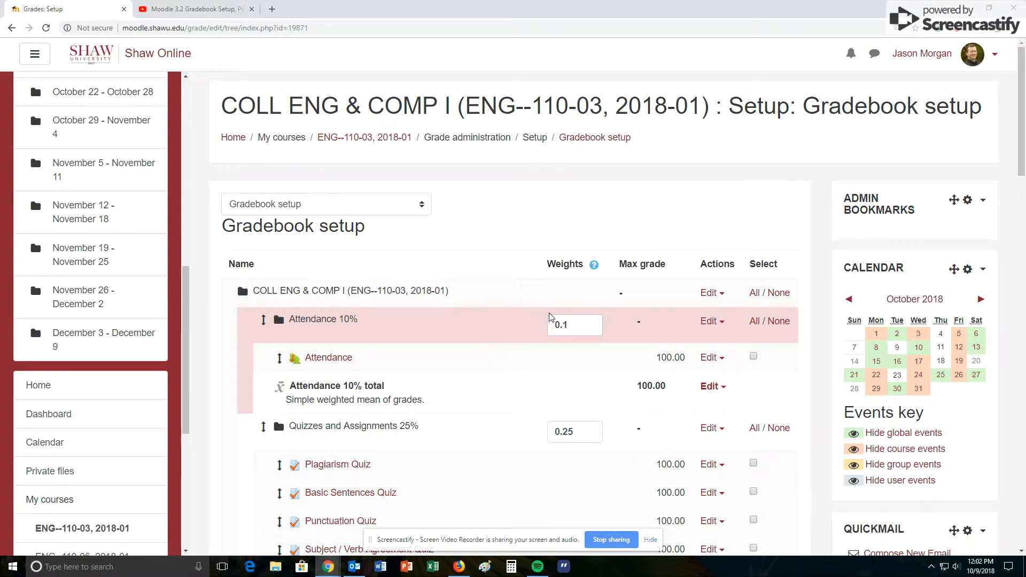
scroll(550, 323, "down", 2)
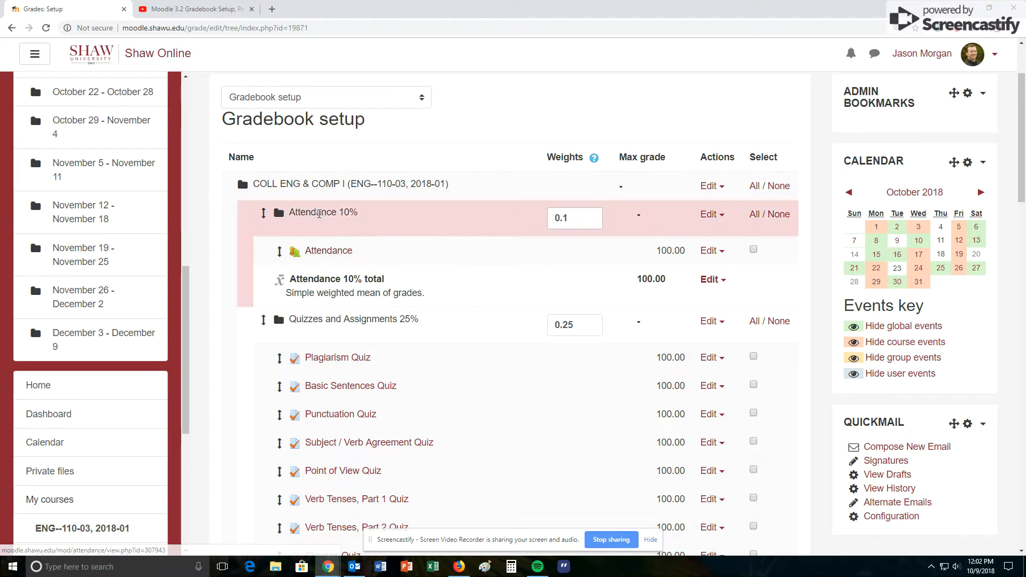
scroll(406, 258, "down", 3)
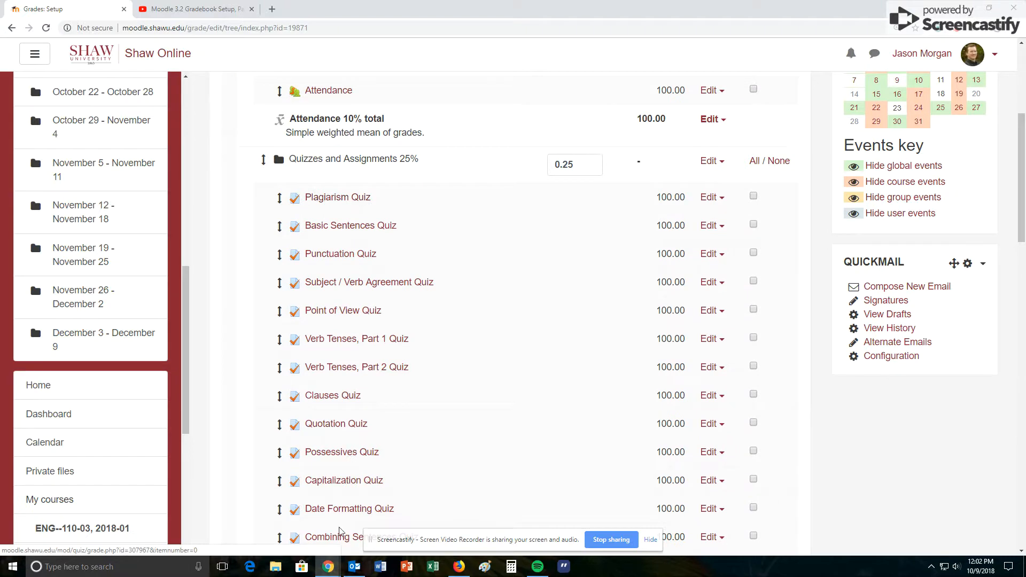
Step: Review the writing project and portfolio categories and the uncategorized items, and highlight the maximum grade of the course total
scroll(409, 245, "down", 7)
scroll(411, 245, "down", 3)
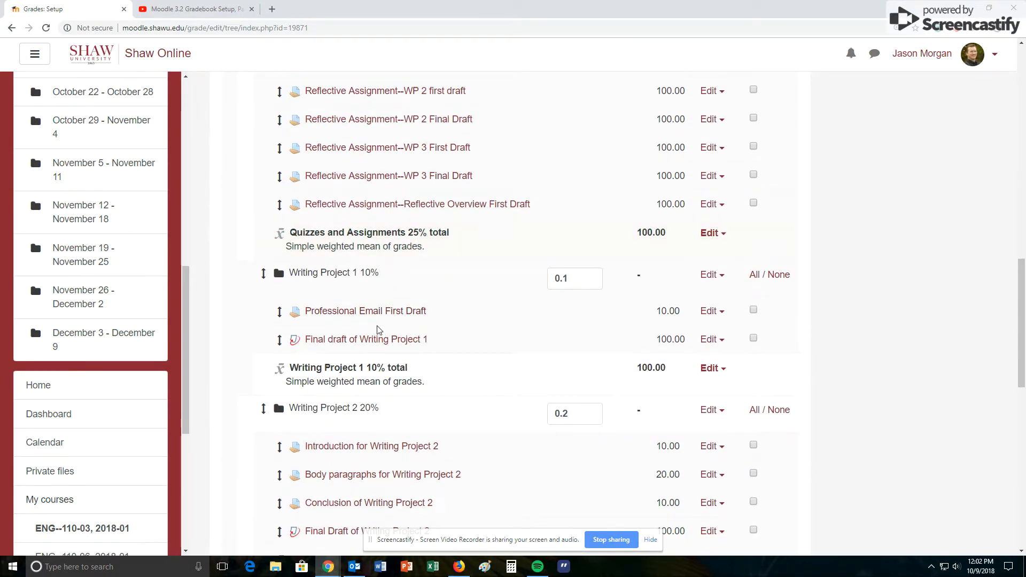
scroll(475, 280, "down", 8)
scroll(475, 279, "down", 1)
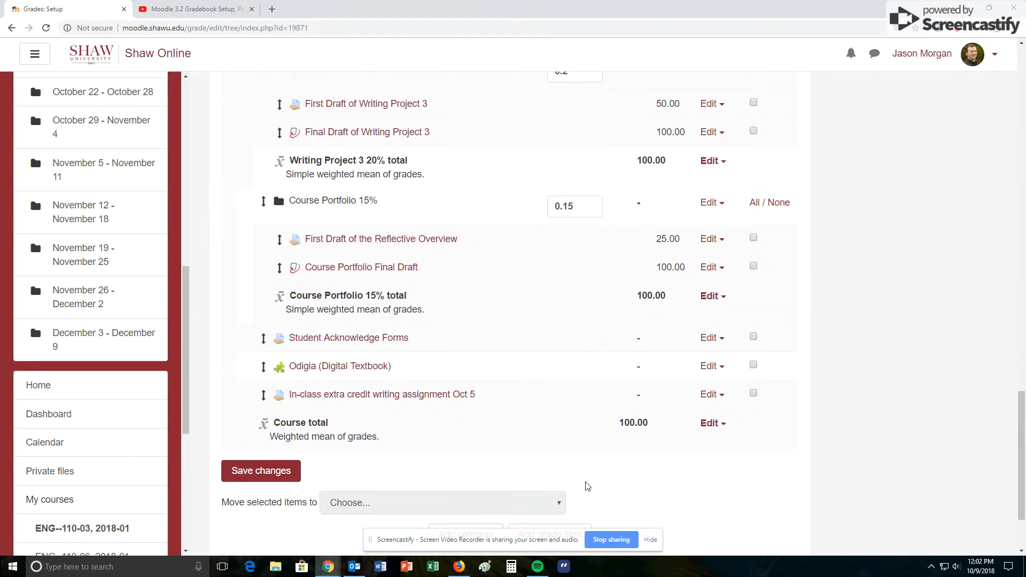
left_click_drag(621, 423, 635, 423)
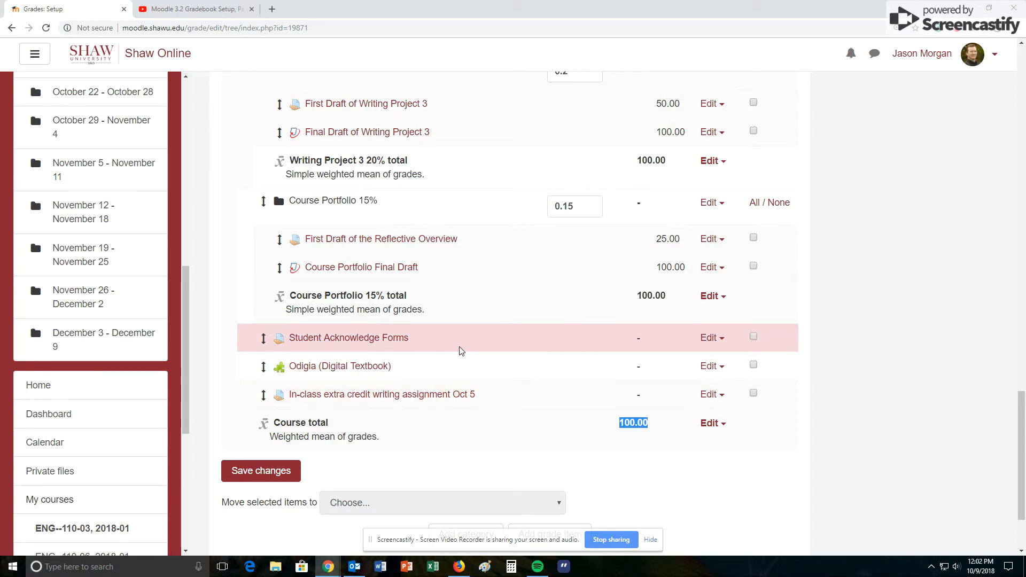
Step: Compare the category weights and maximum grades of the gradebook items, from Attendance 10% through the writing projects, with the course total
scroll(514, 308, "up", 20)
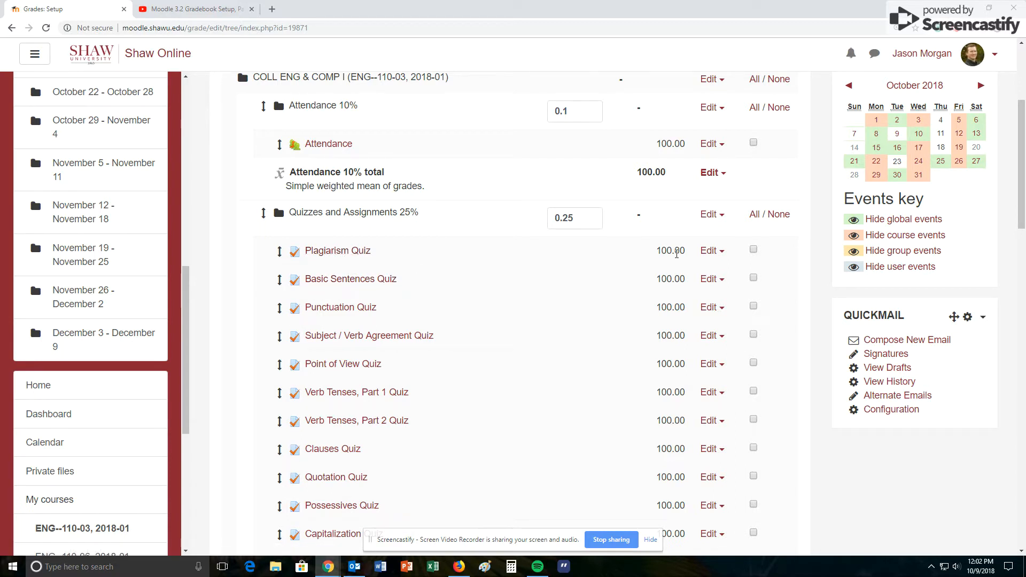
scroll(513, 345, "down", 2)
scroll(611, 362, "up", 3)
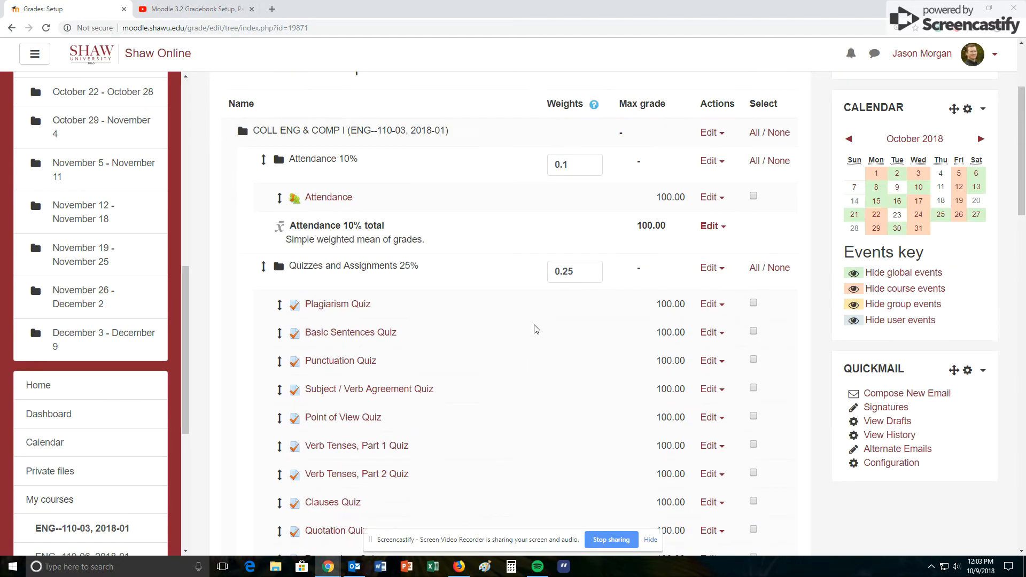
scroll(524, 397, "down", 15)
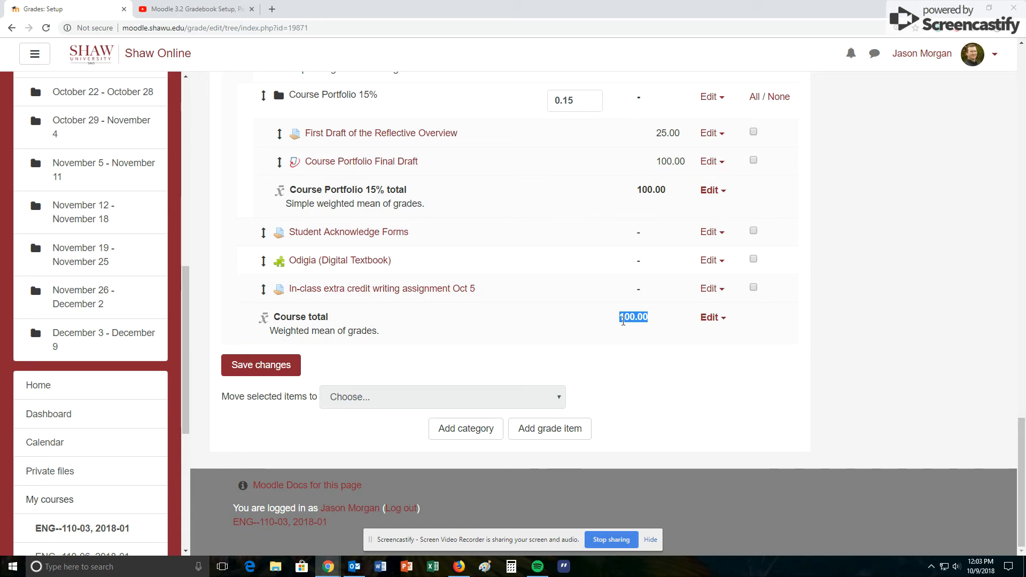
scroll(552, 313, "up", 15)
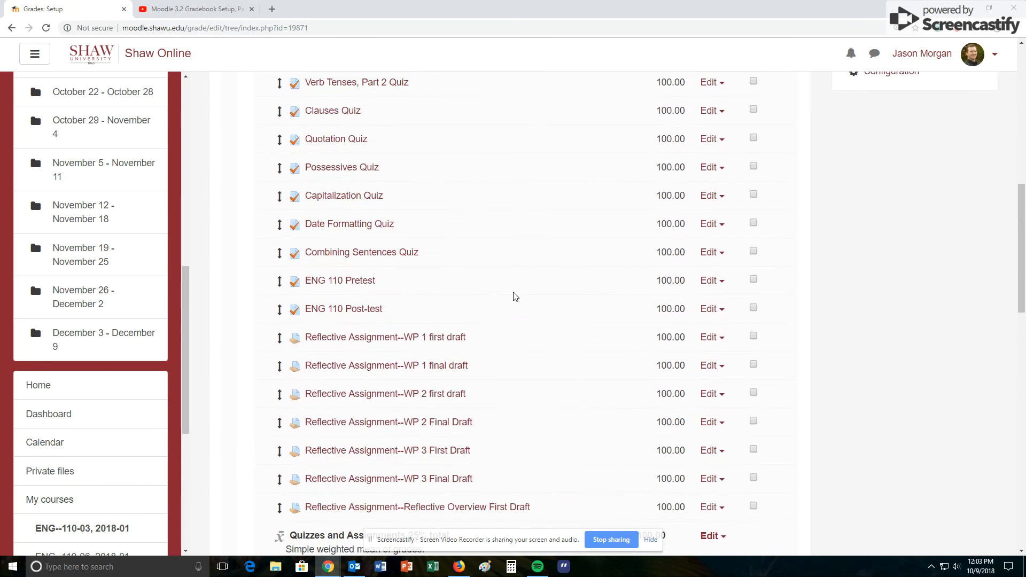
scroll(517, 295, "up", 8)
scroll(517, 295, "down", 19)
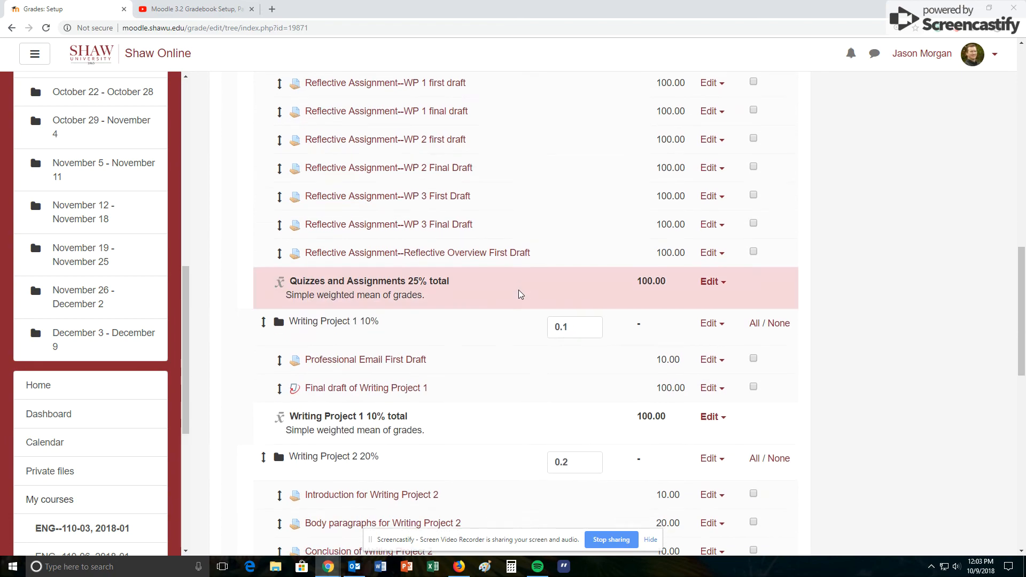